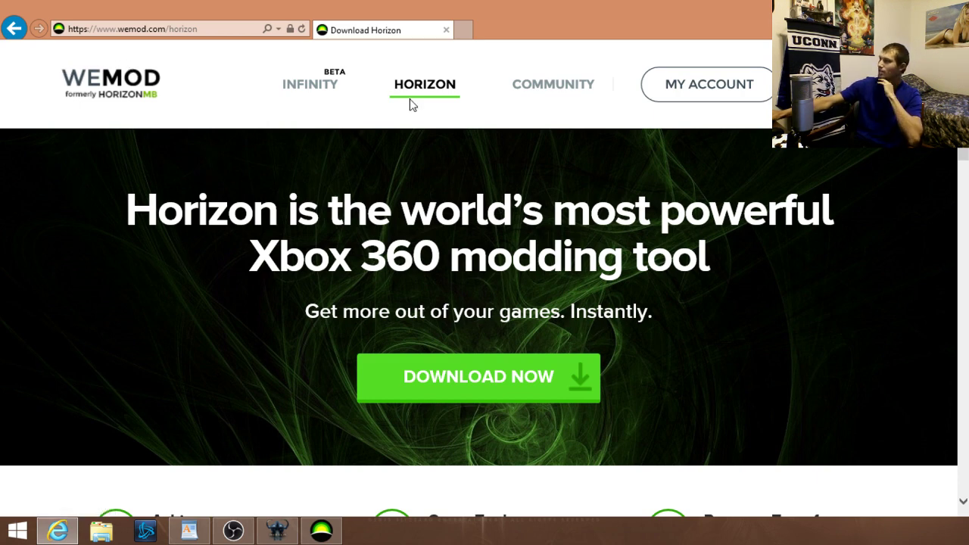
Examine the WeMod Horizon download page, including its web address and download offers, and compare its preview with the installed Horizon program
click(203, 28)
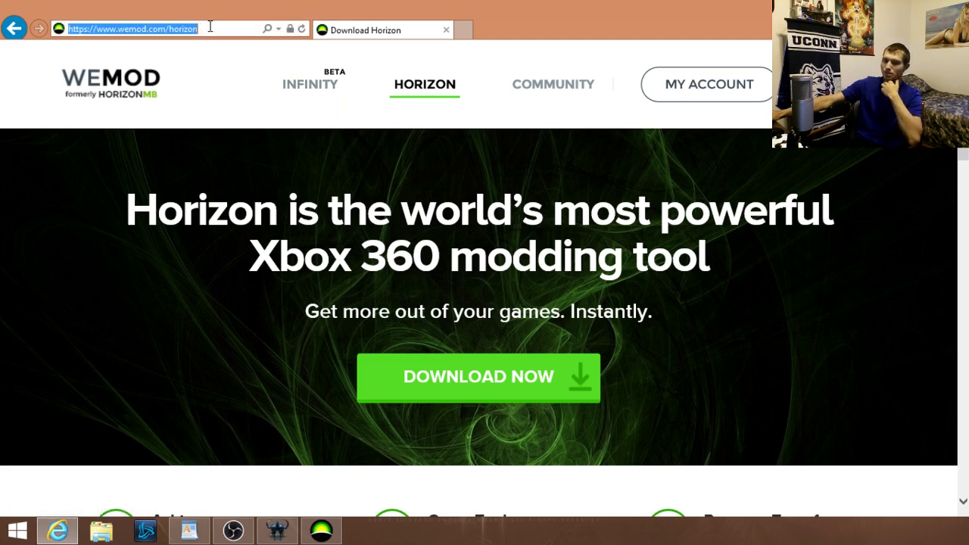
click(210, 26)
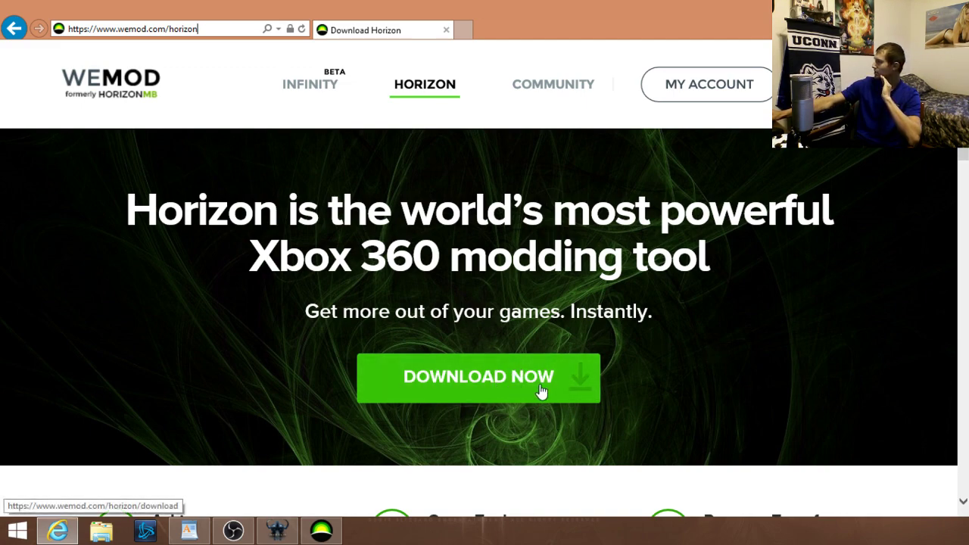
scroll(923, 288, down, 10)
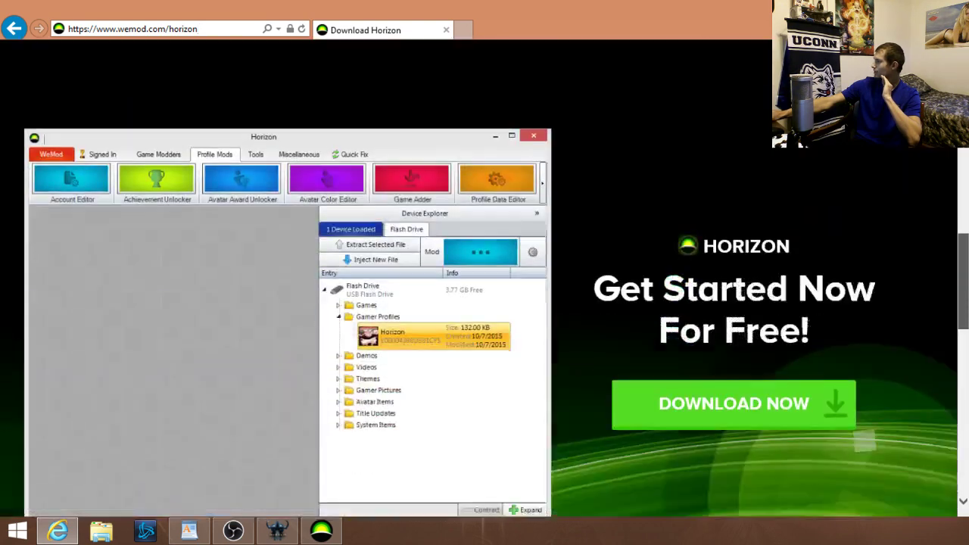
scroll(485, 303, down, 2)
scroll(484, 303, up, 1)
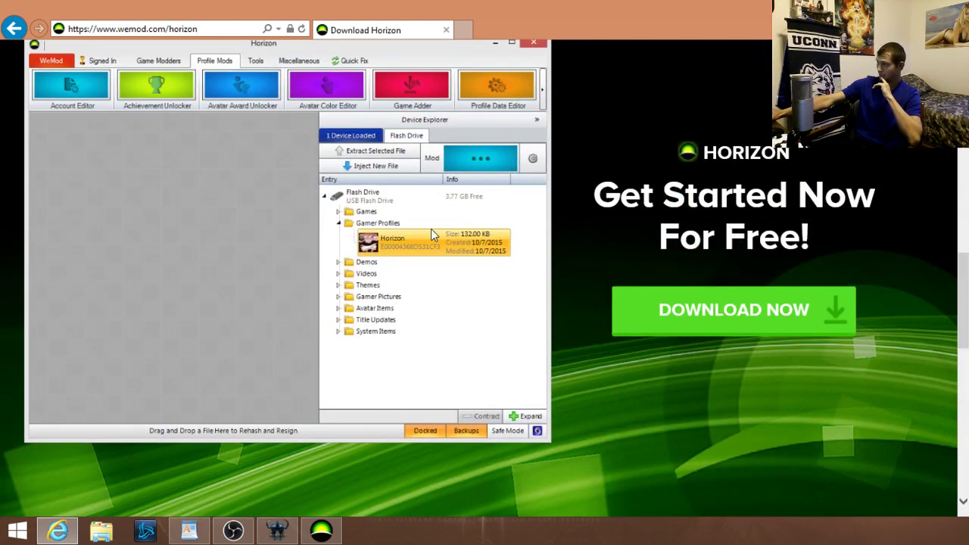
click(321, 531)
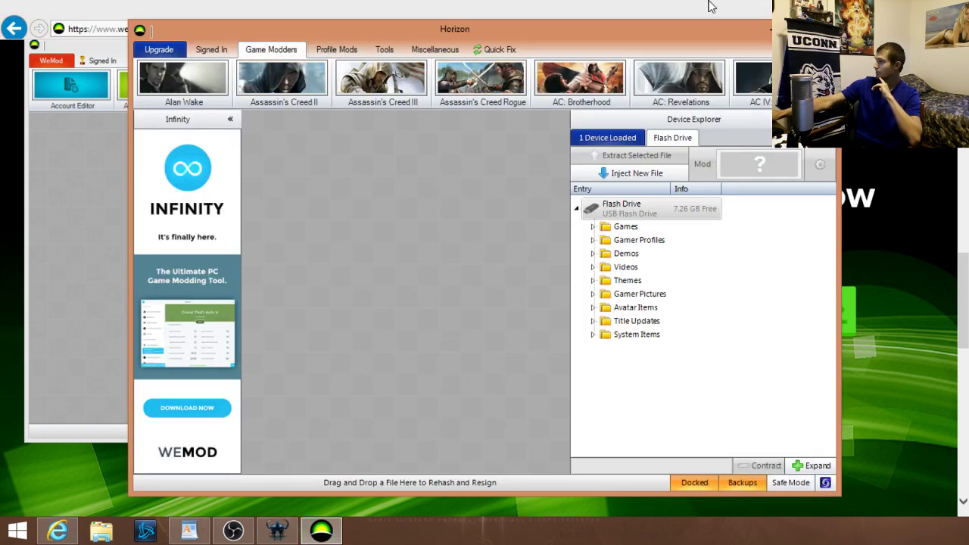
key(alt+Tab)
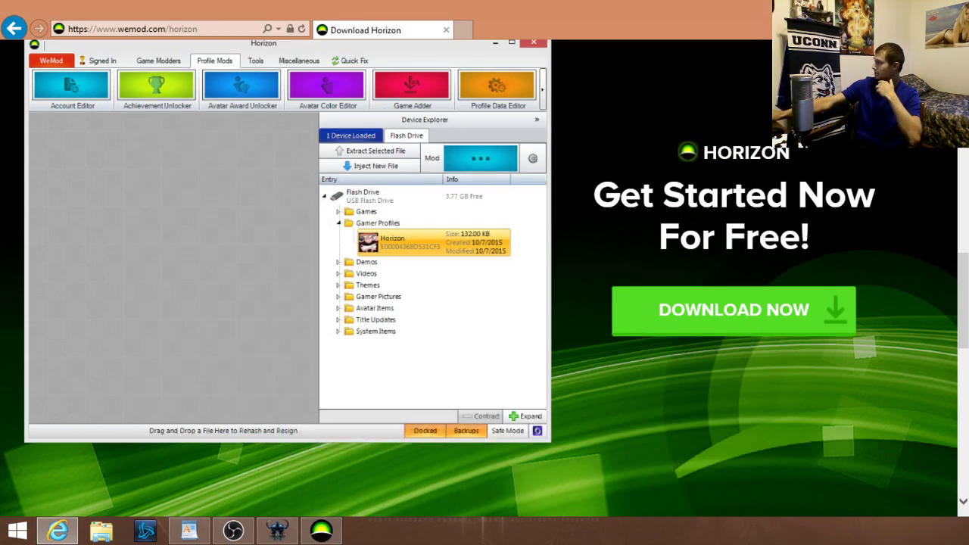
drag(964, 312, 946, 129)
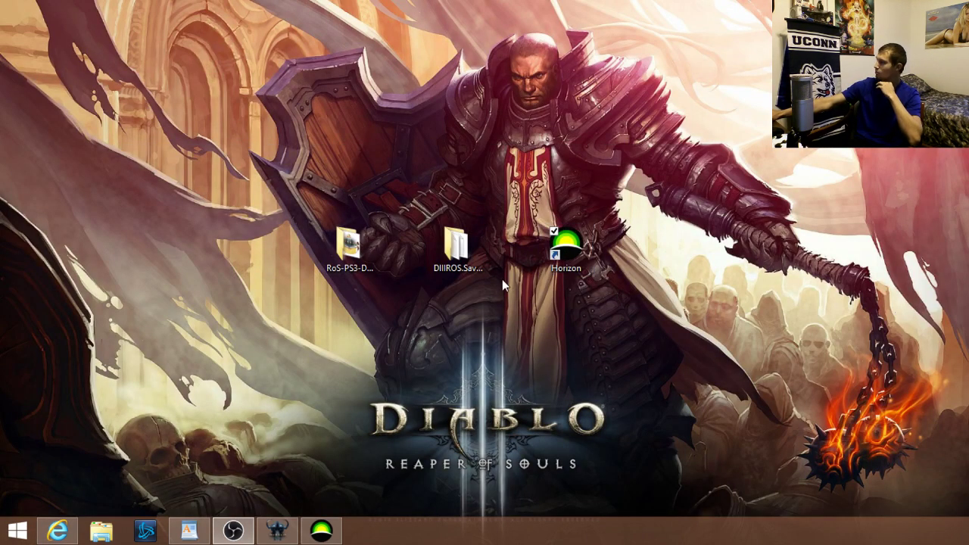
click(463, 271)
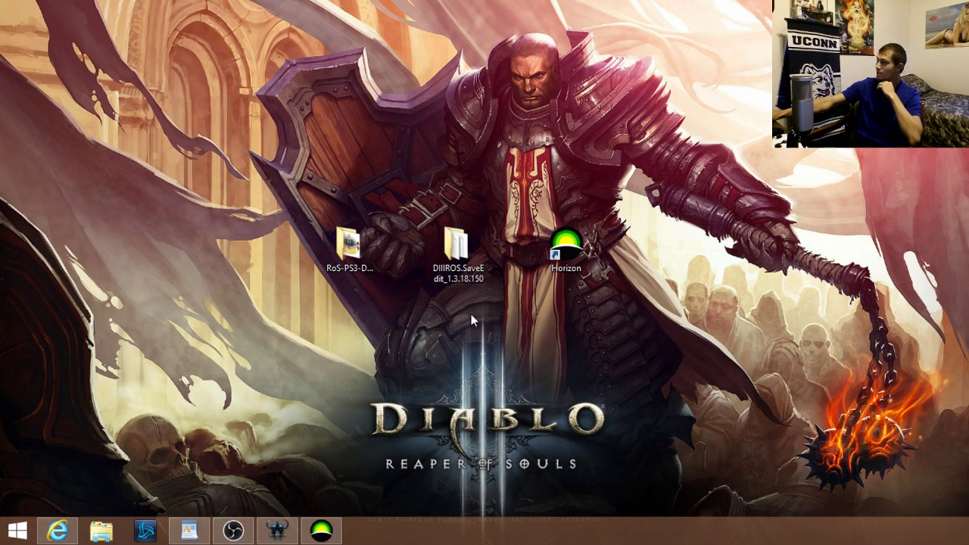
mouse_move(314, 538)
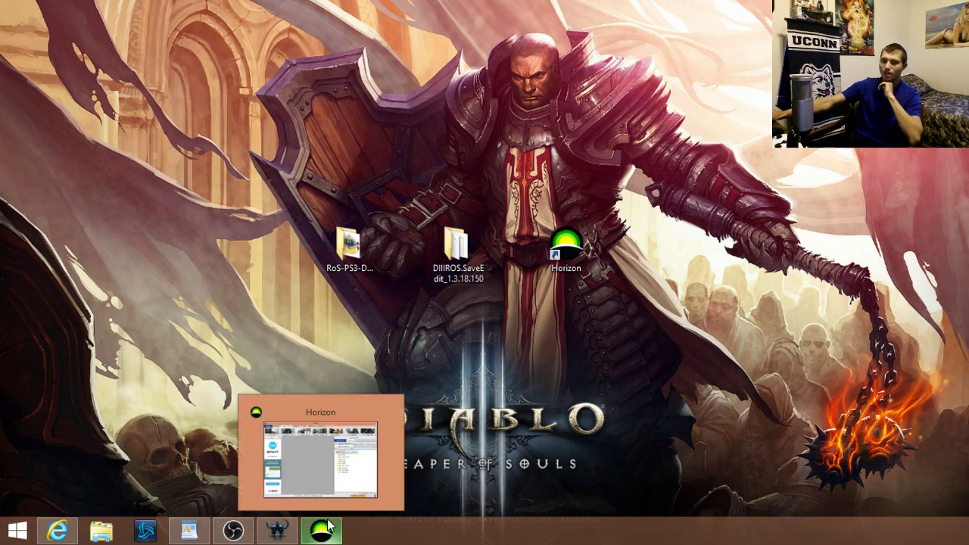
mouse_move(330, 512)
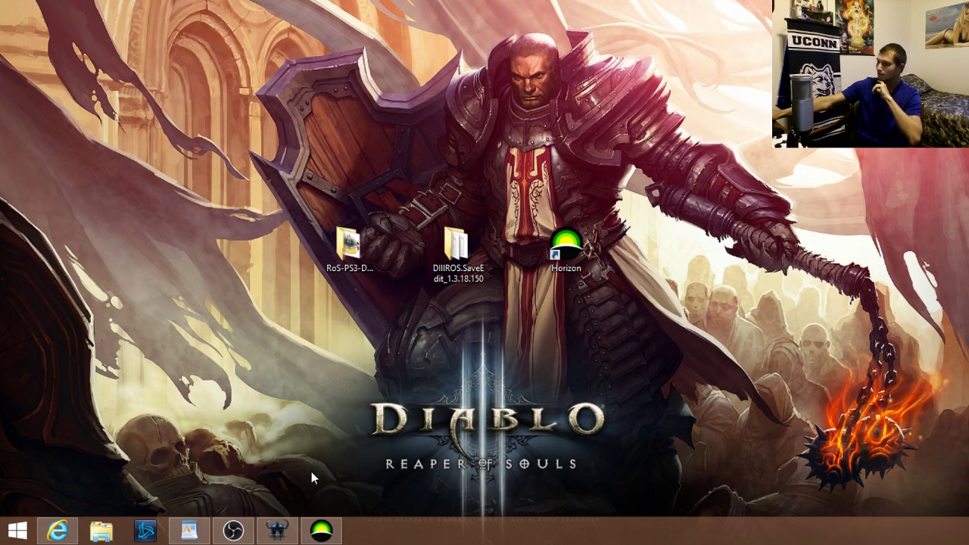
Switch to the Diablo III Editor, maximize its window, look over its file commands, and leave the editor
click(277, 530)
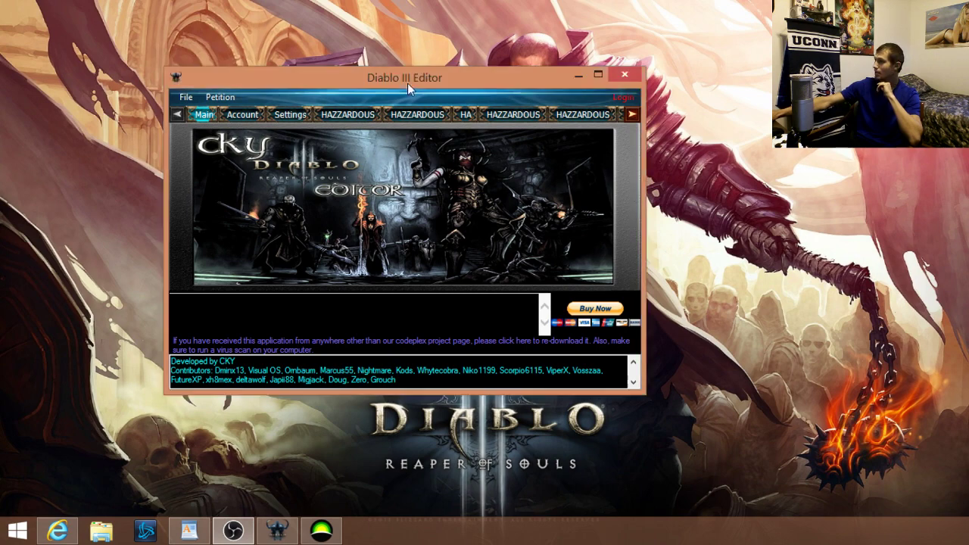
drag(407, 83, 555, 94)
click(347, 108)
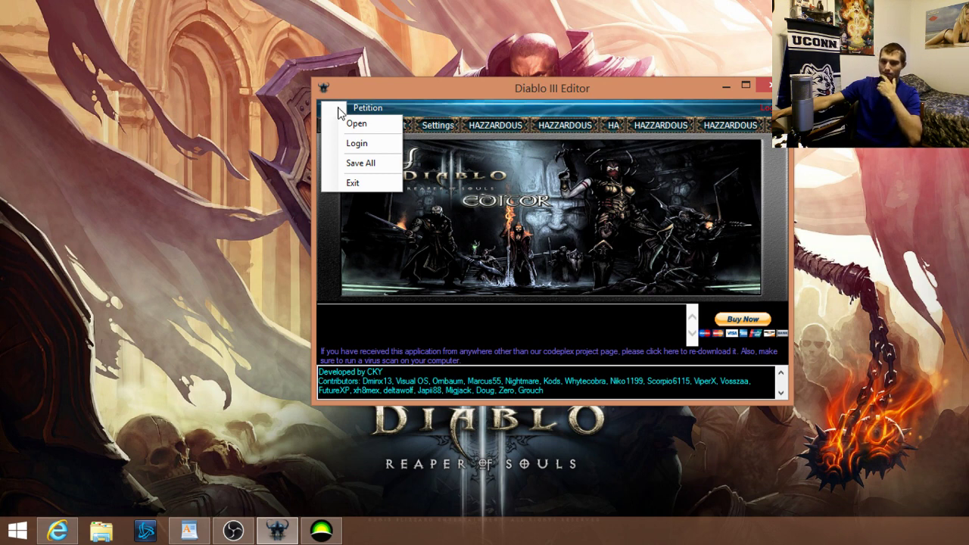
click(339, 111)
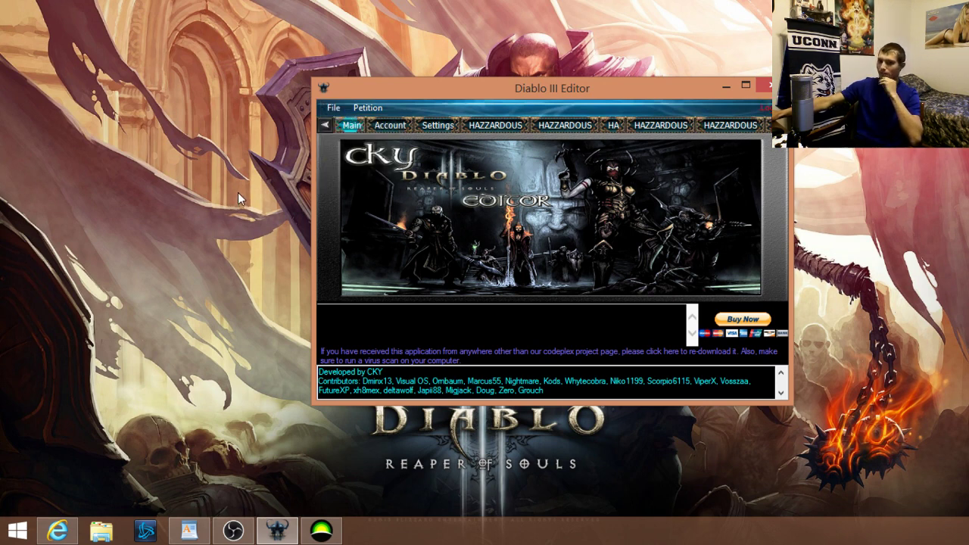
click(745, 84)
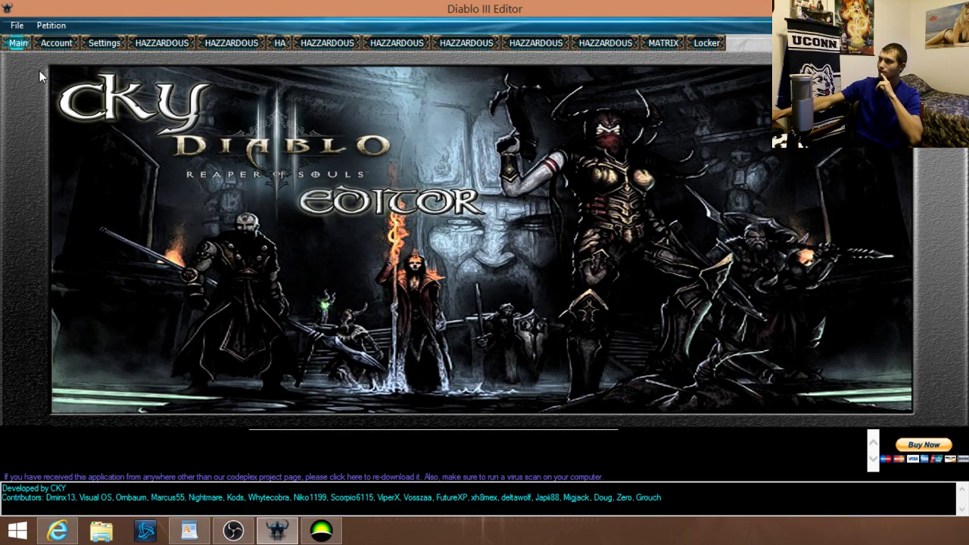
click(16, 25)
click(20, 26)
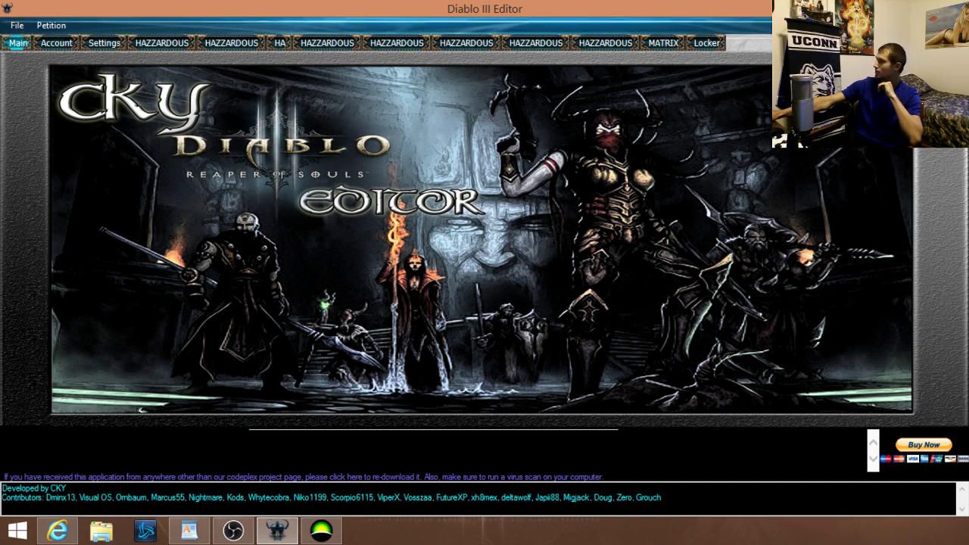
key(alt+F4)
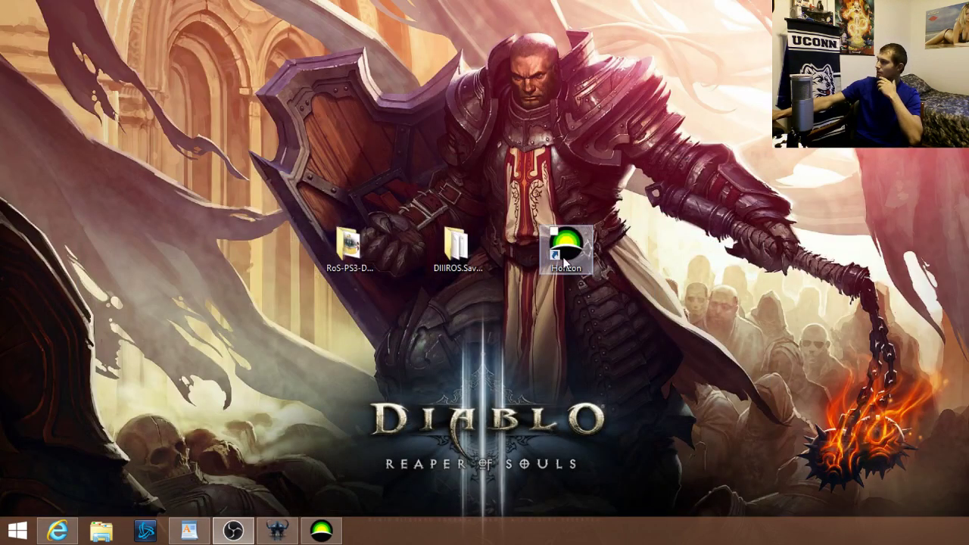
Switch to Horizon and expand the flash drive's Games folder and its Diablo III: RoS entry
click(321, 530)
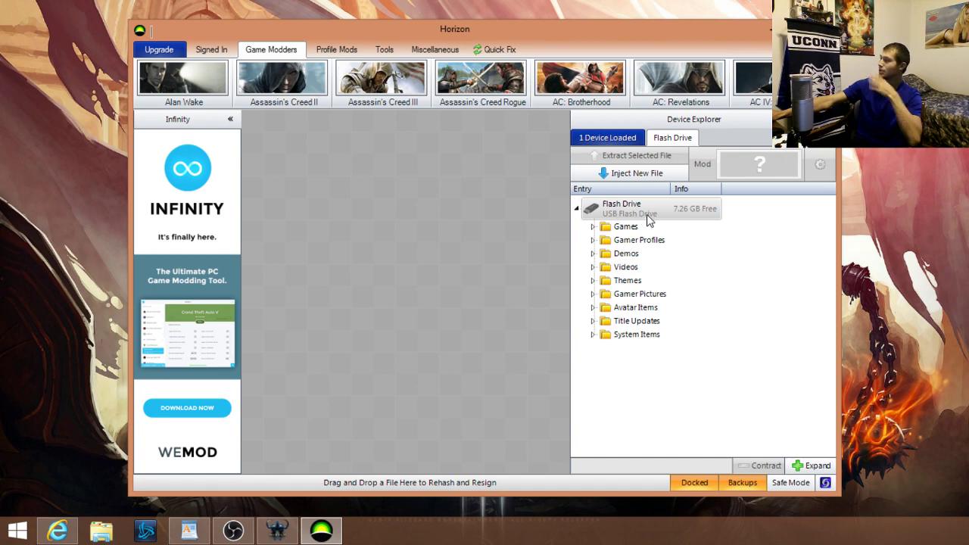
click(593, 227)
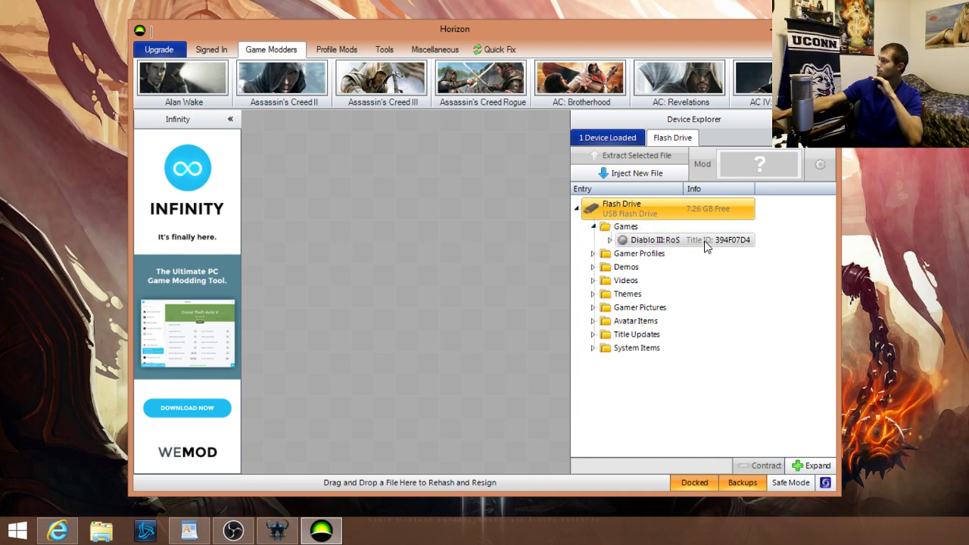
click(610, 240)
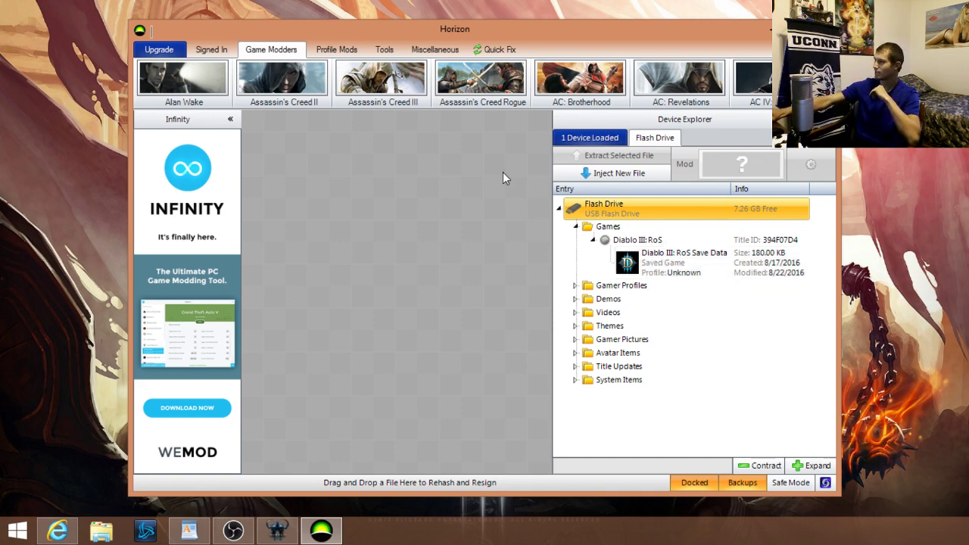
click(224, 53)
click(278, 51)
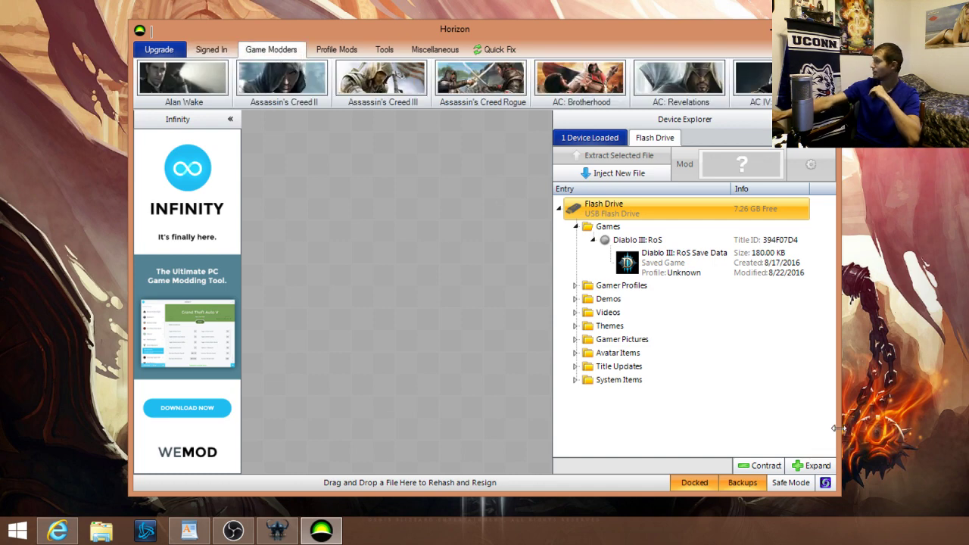
Start extracting the Diablo III: RoS Save Data from the flash drive, with the Desktop as the save location
right_click(661, 267)
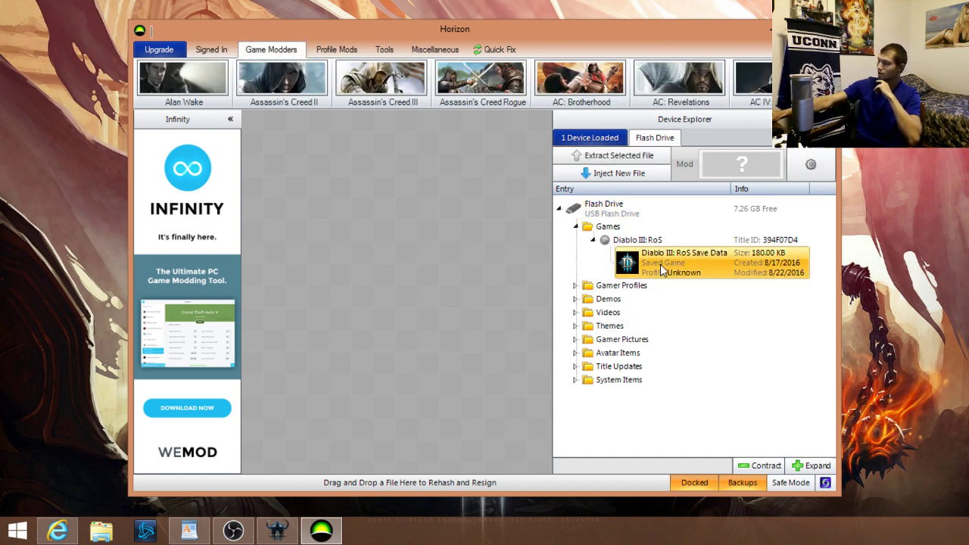
click(708, 274)
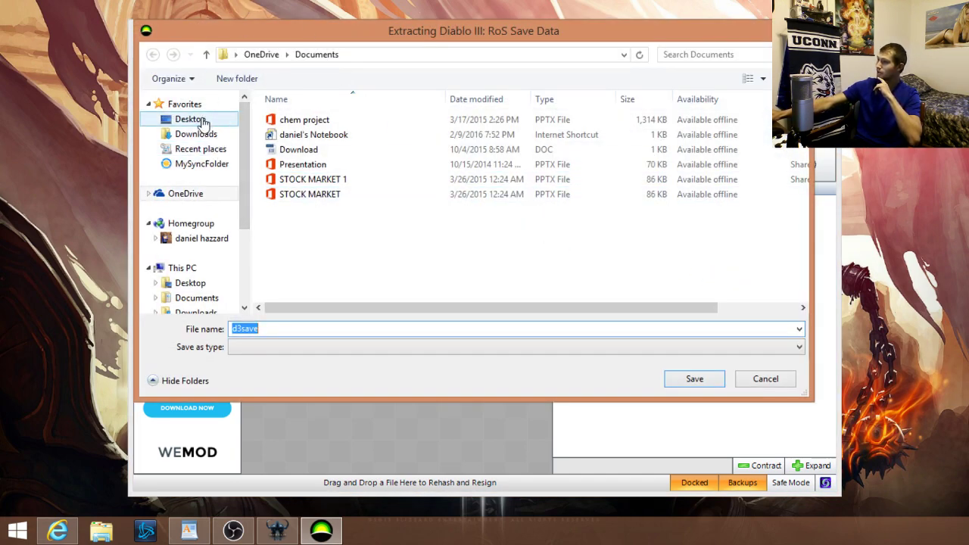
click(191, 119)
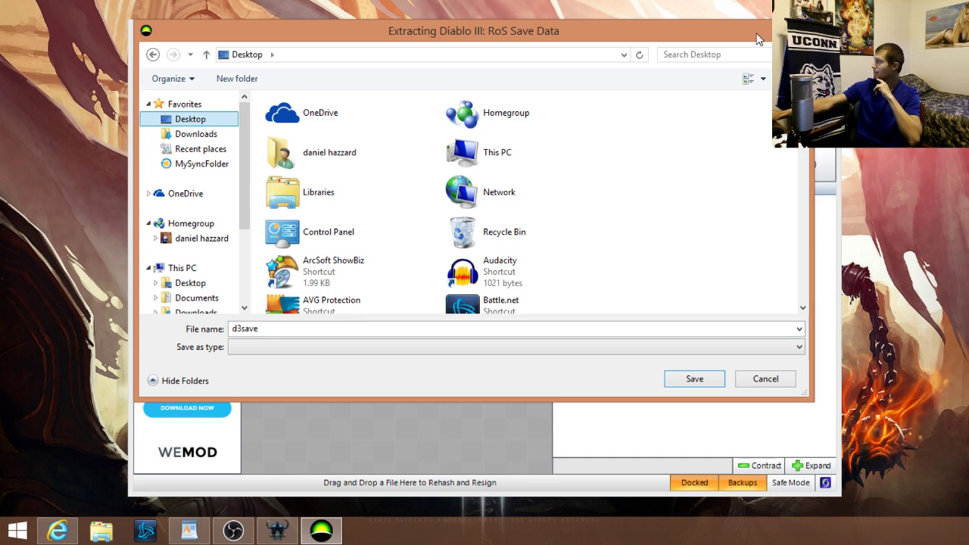
Create a folder on the desktop named "xbox save", with the extraction dialog moved out of the way
drag(758, 39, 399, 179)
right_click(920, 142)
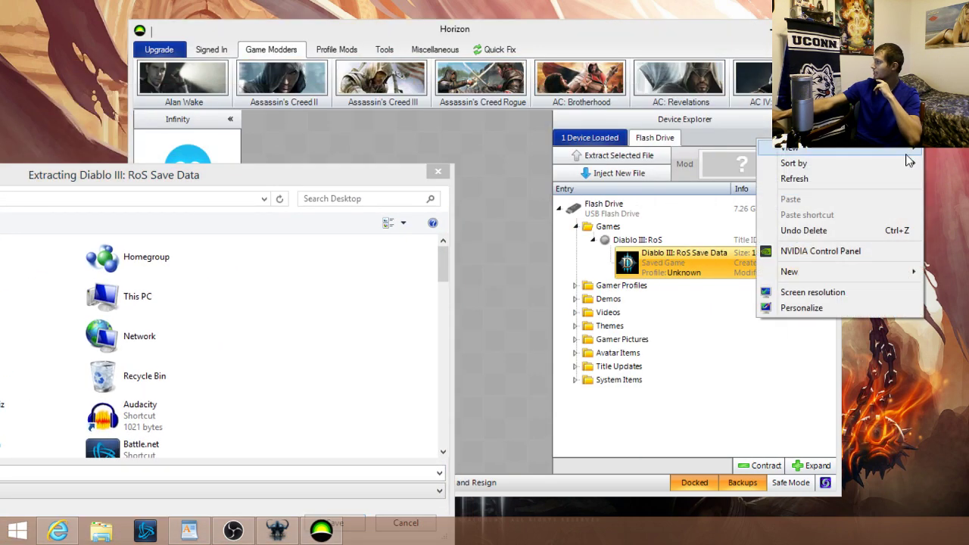
mouse_move(861, 270)
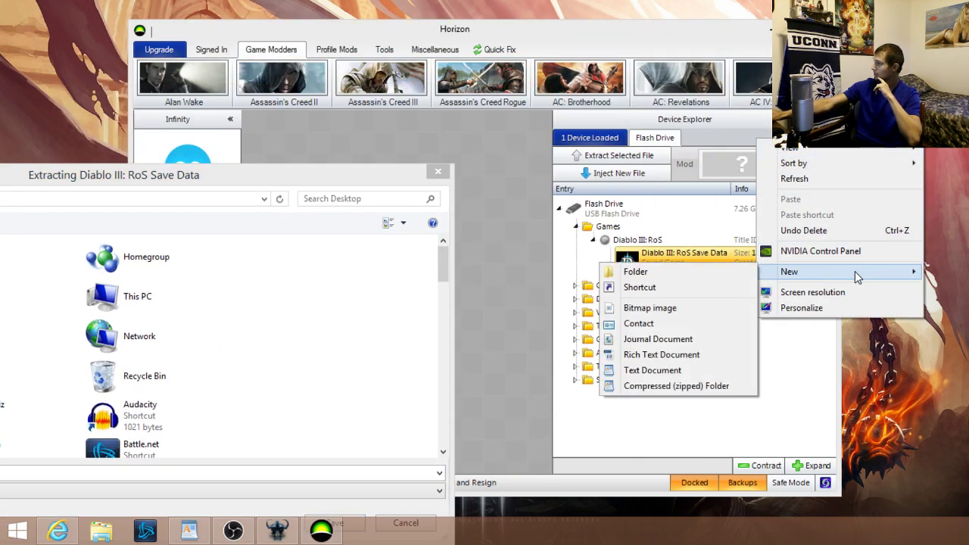
click(669, 271)
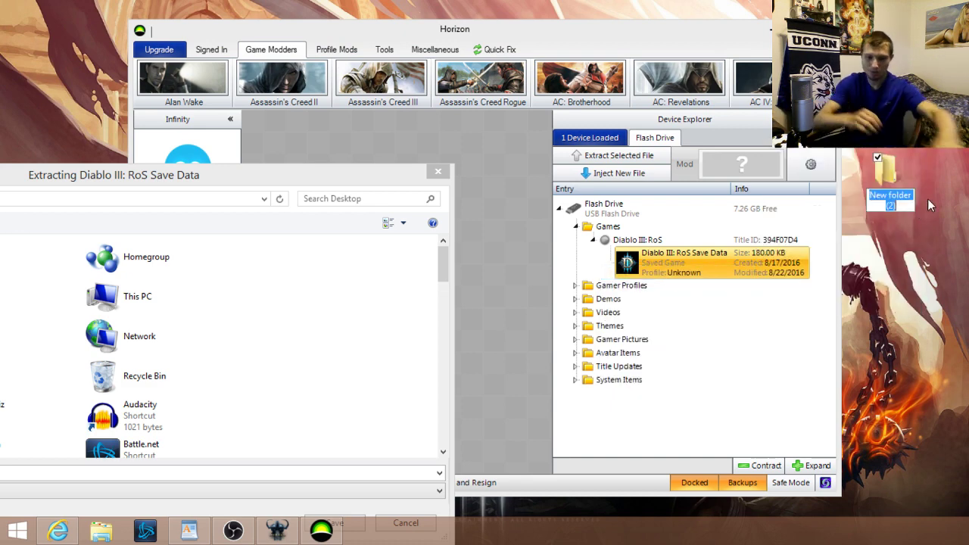
text(xb)
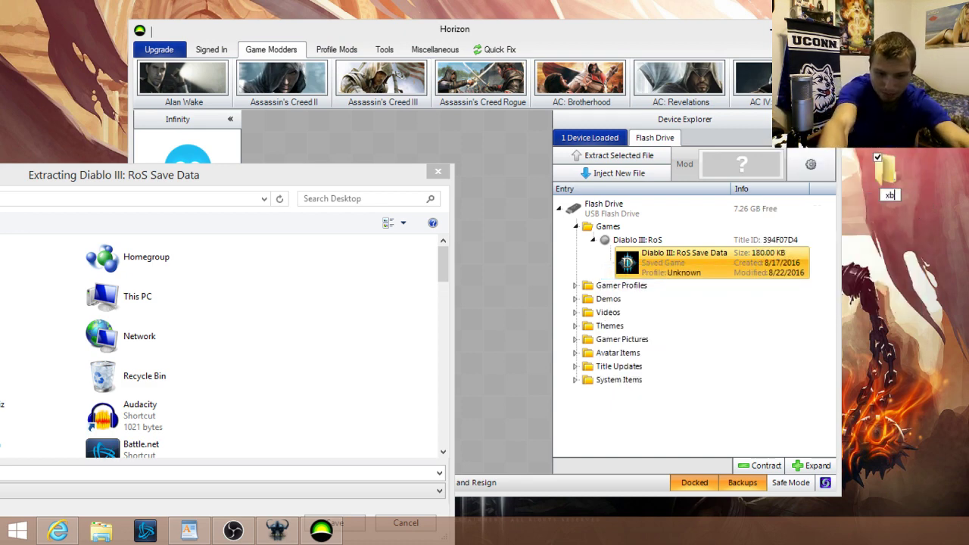
text(ox s)
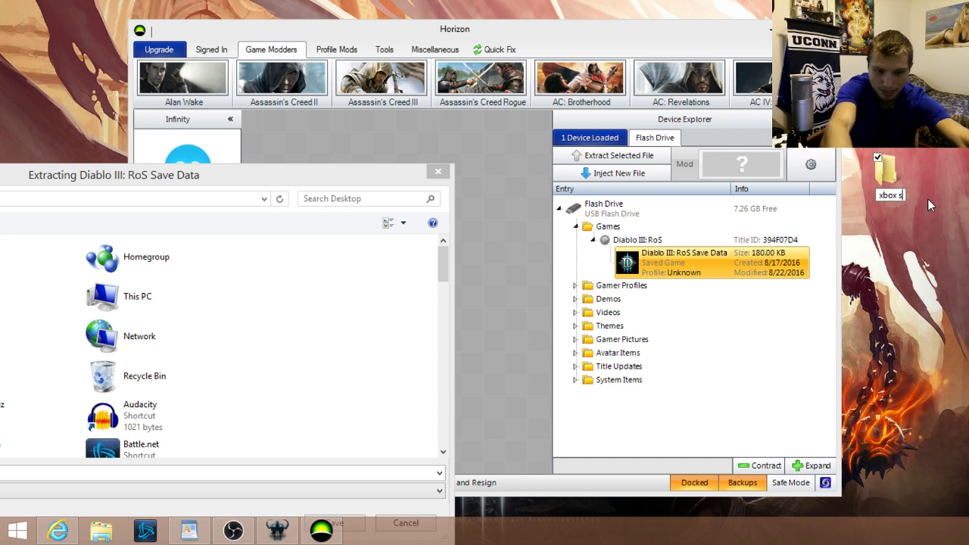
text(ave)
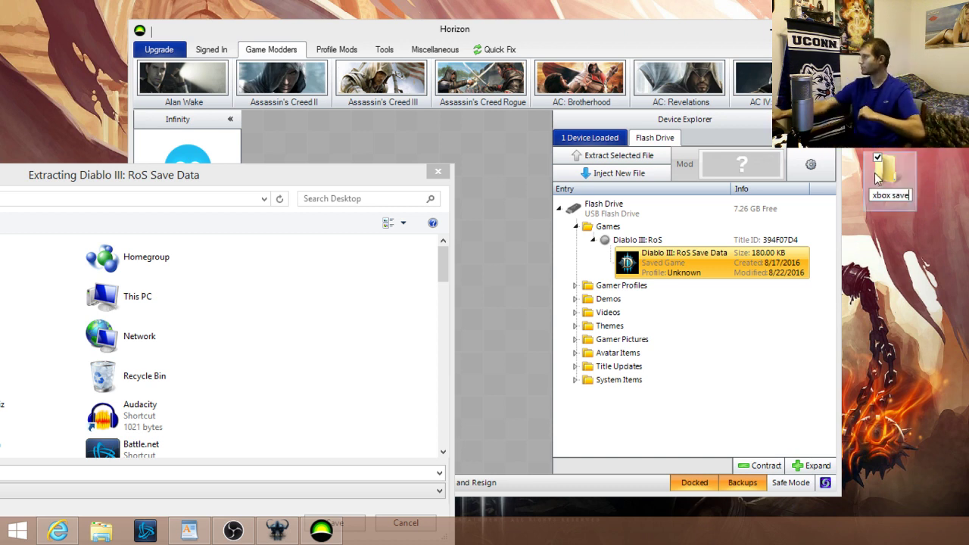
click(906, 264)
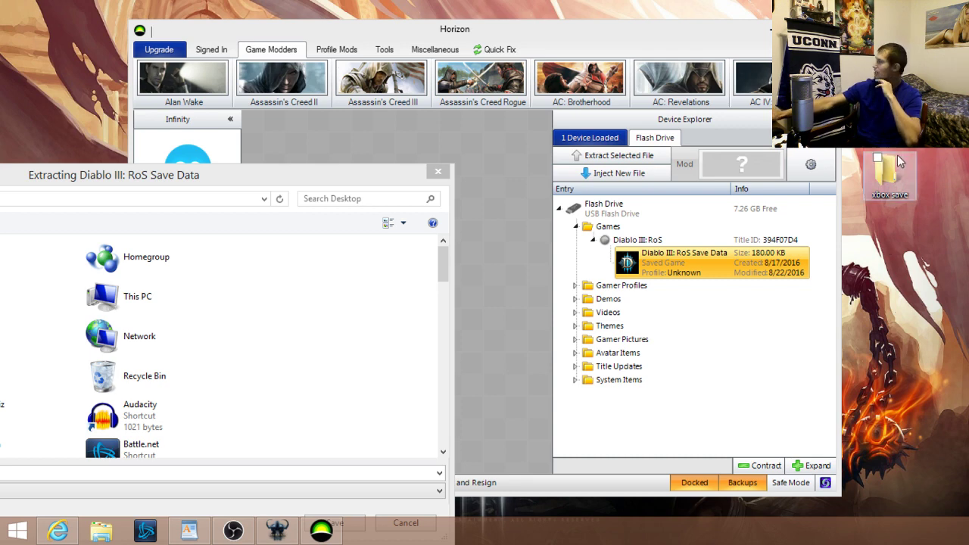
Extract the save data as d3save into the "xbox save" folder on the Desktop and dismiss the completion message
drag(53, 168, 358, 91)
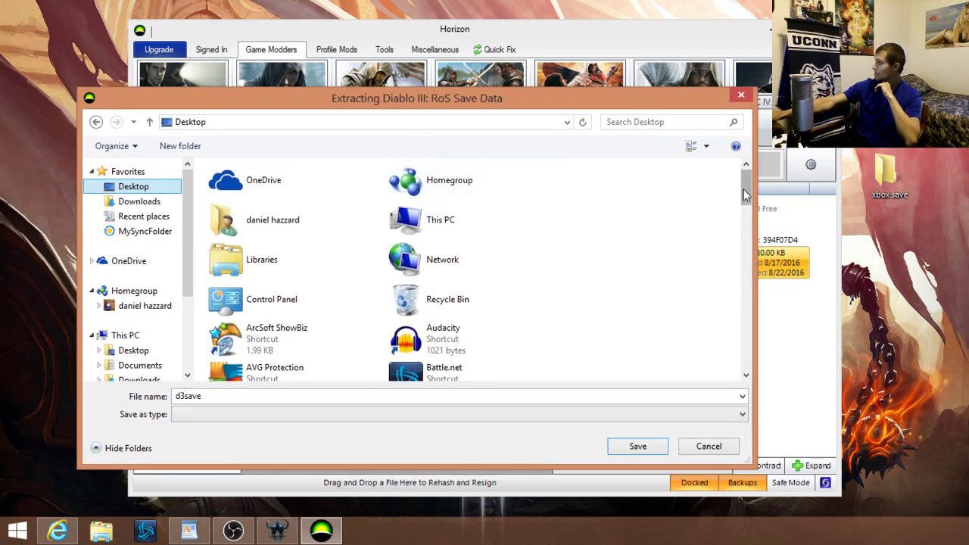
drag(743, 195, 750, 374)
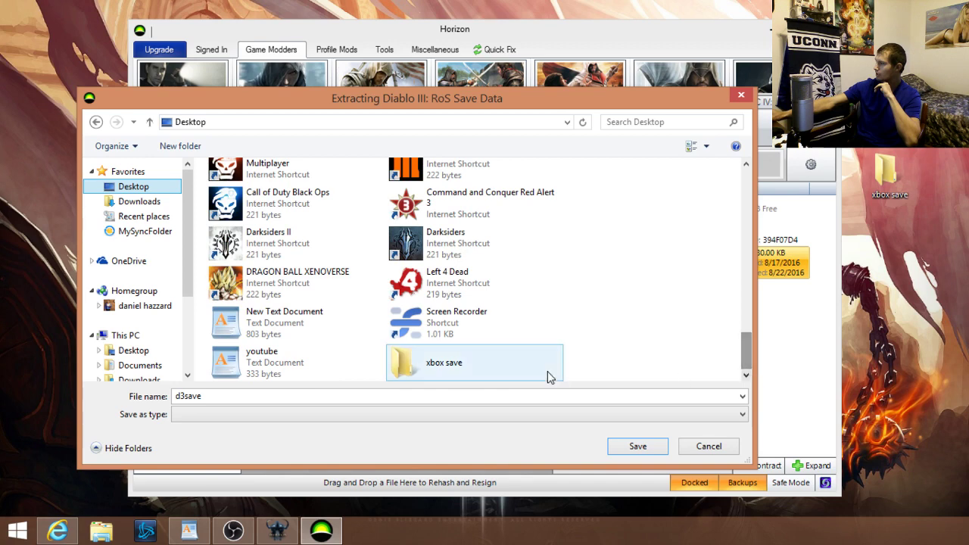
click(399, 371)
click(637, 446)
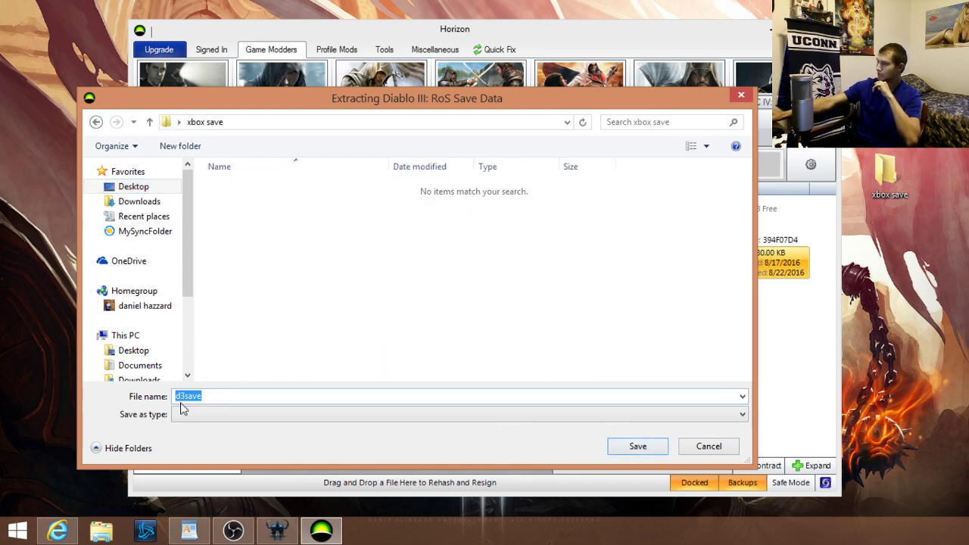
click(659, 451)
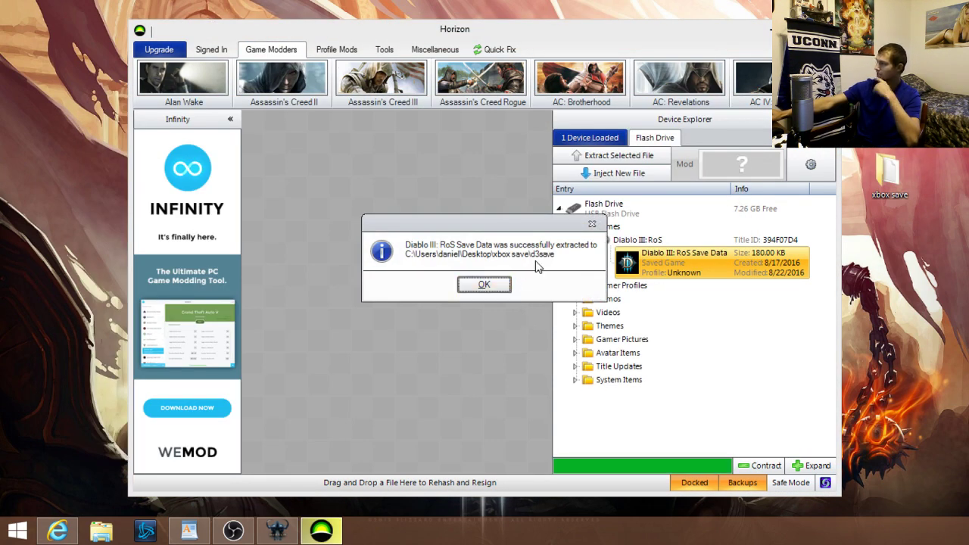
click(485, 284)
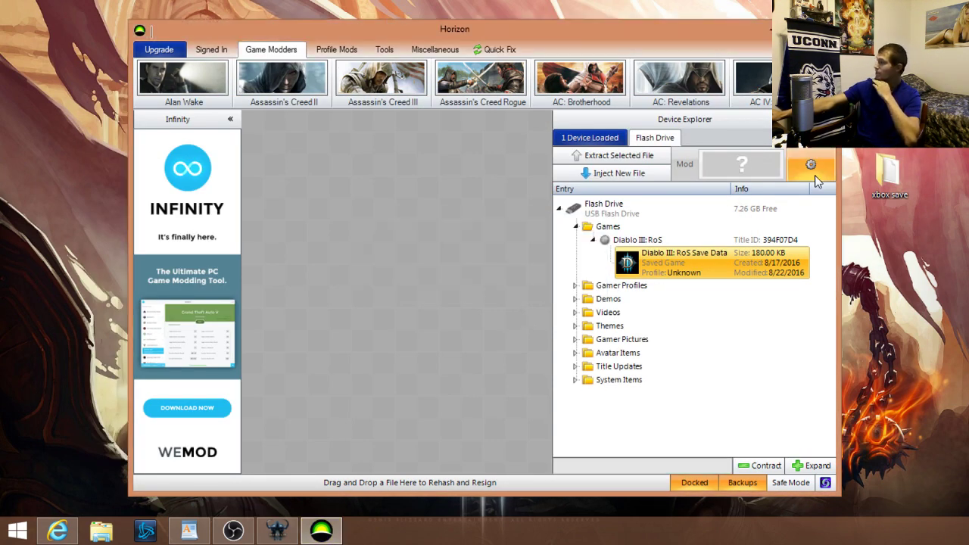
Create a folder named "main save" inside the desktop's "xbox save" folder and move the d3save file into it
double_click(901, 192)
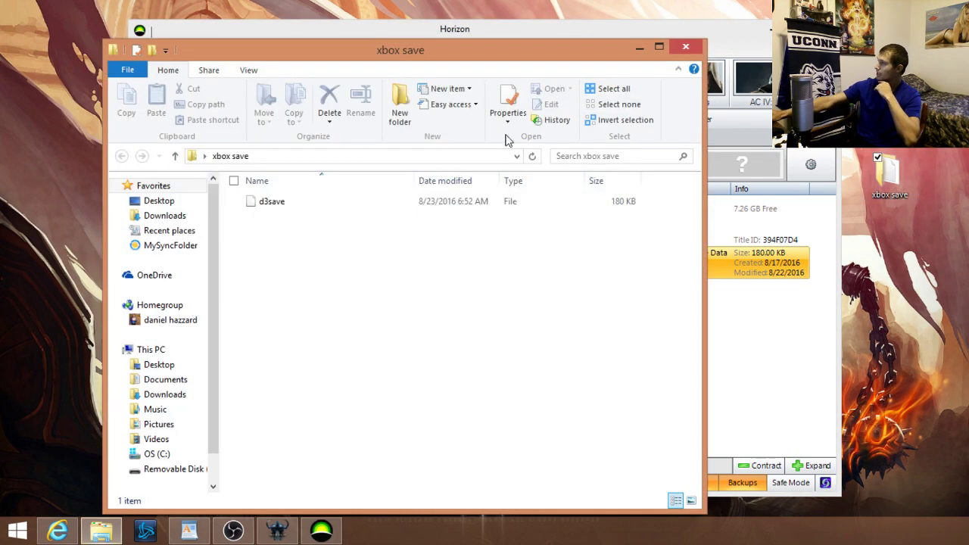
right_click(280, 222)
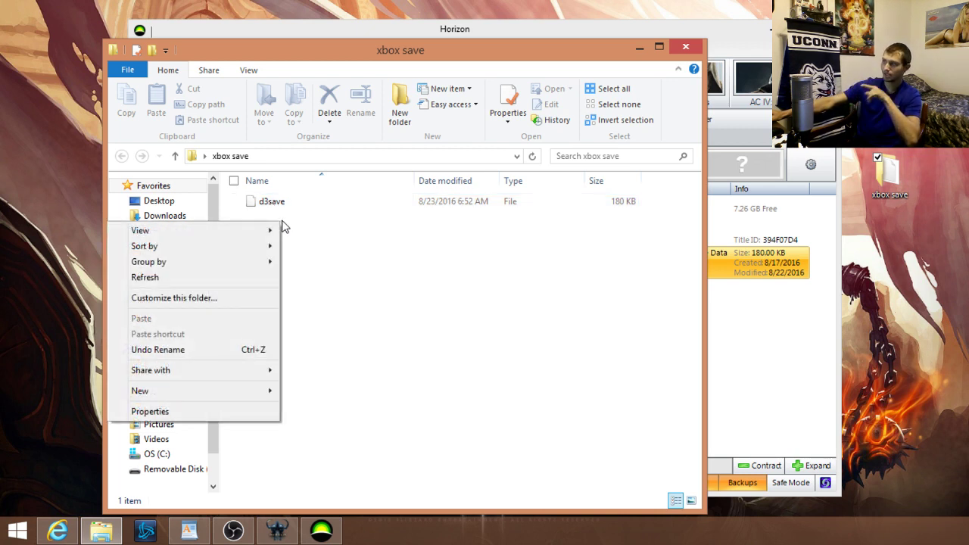
mouse_move(236, 242)
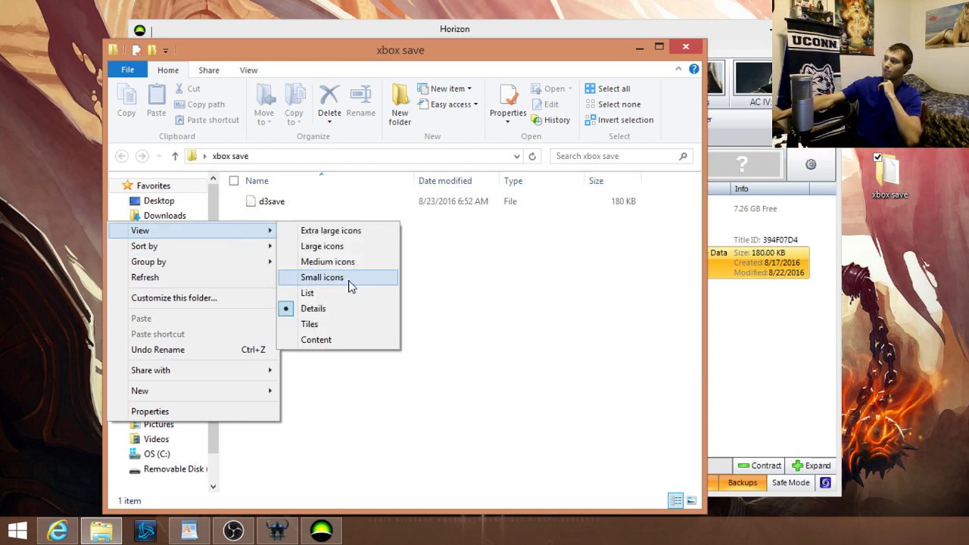
click(470, 252)
right_click(280, 252)
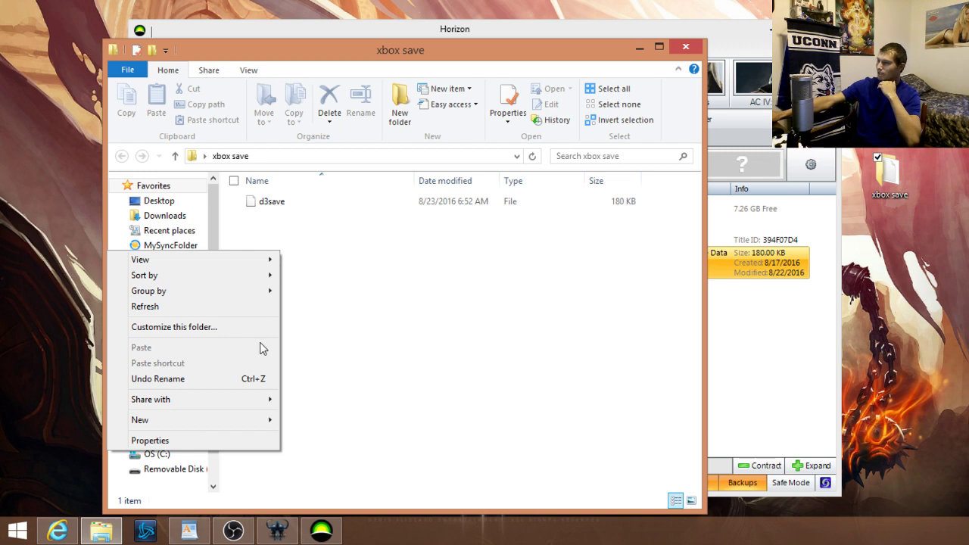
mouse_move(245, 421)
click(313, 419)
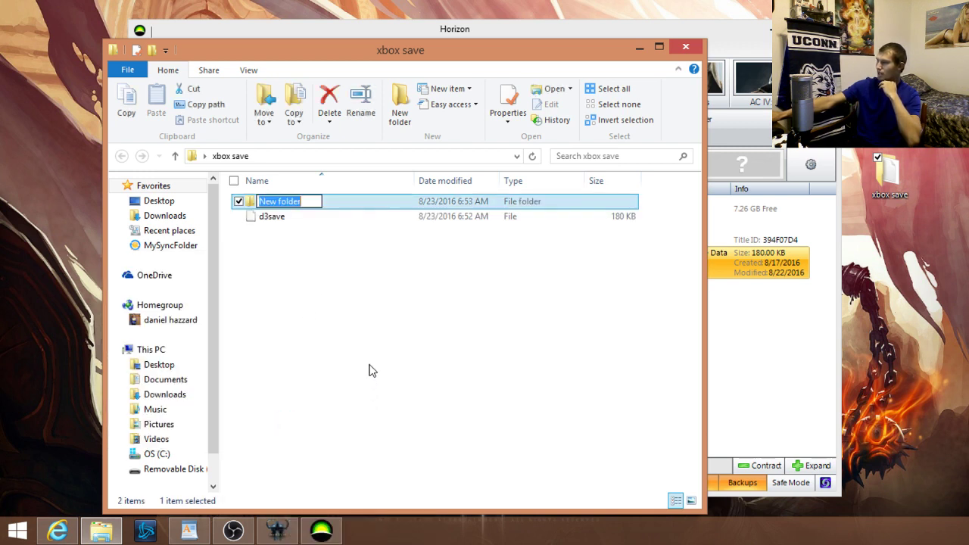
text(m)
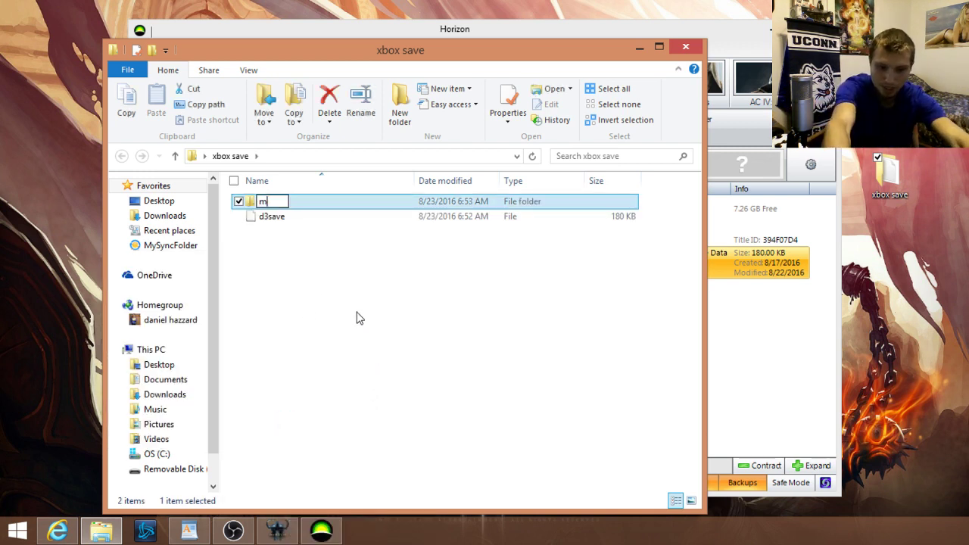
text(ain save)
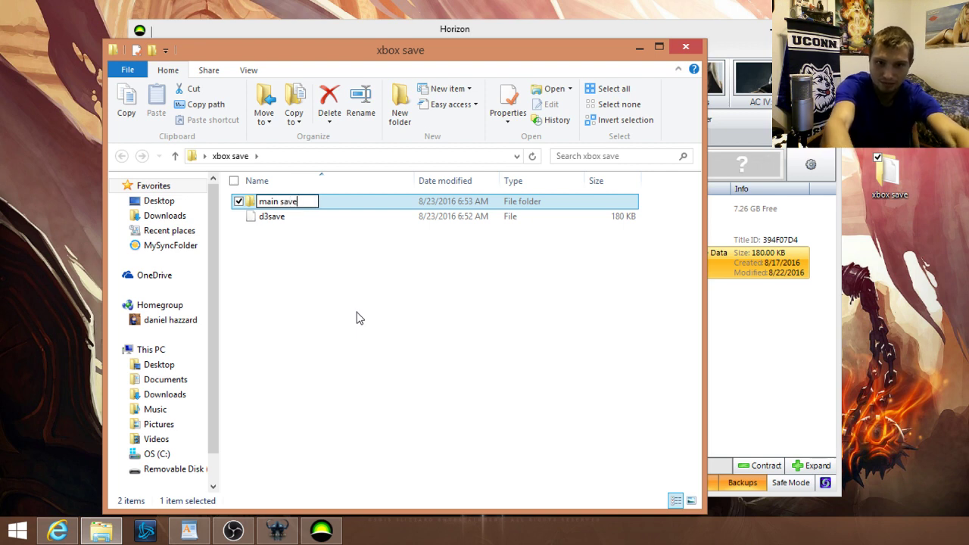
click(328, 315)
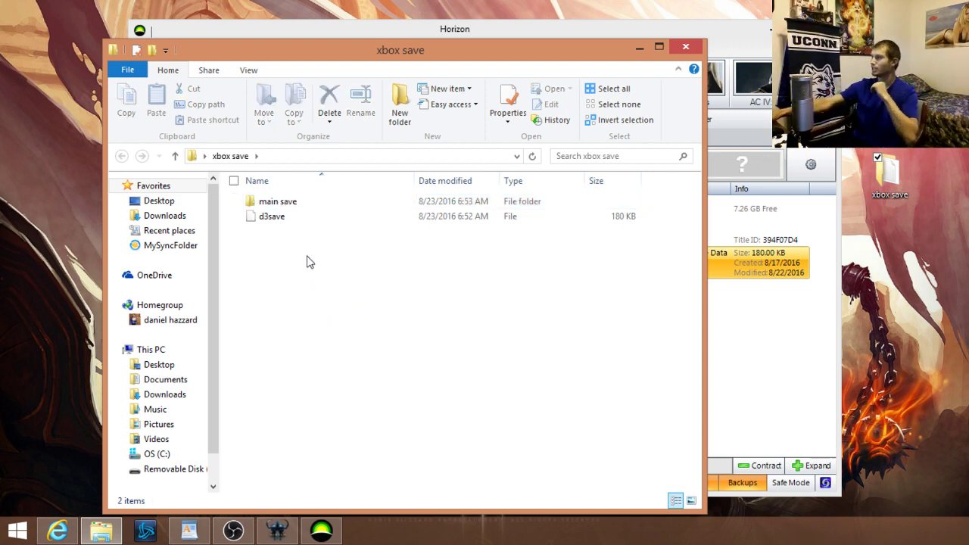
drag(273, 217, 279, 201)
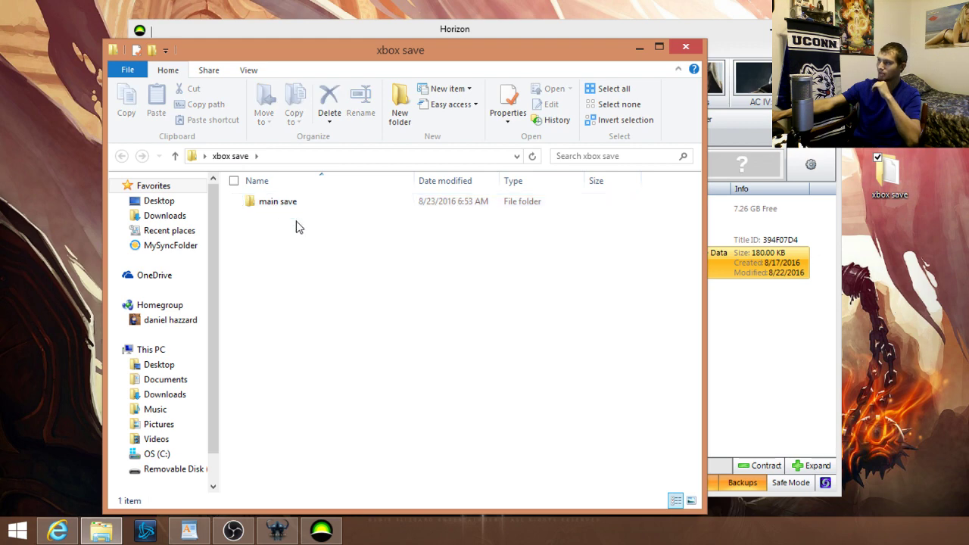
click(686, 47)
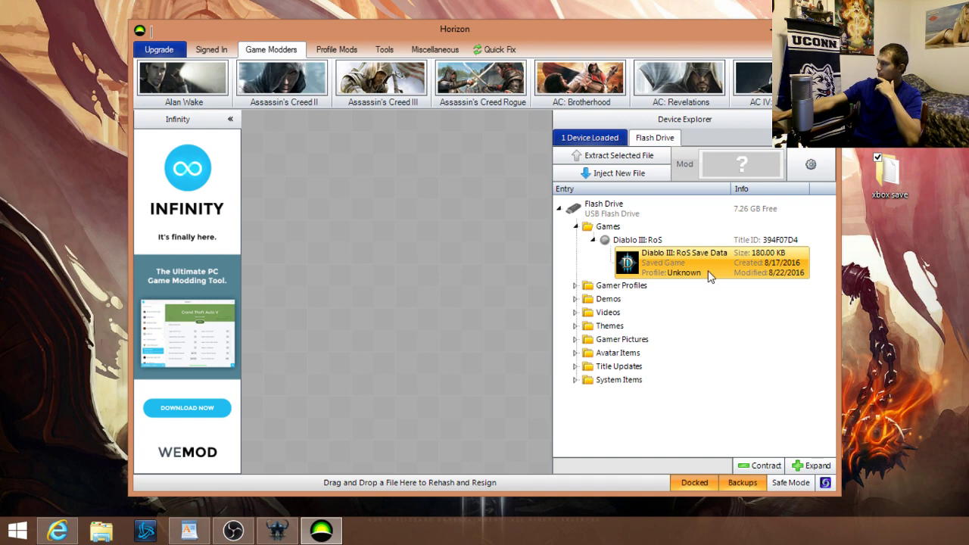
Open the Diablo III: RoS Save Data package in Horizon and extract all its contents to the desktop's "xbox save" folder
double_click(641, 261)
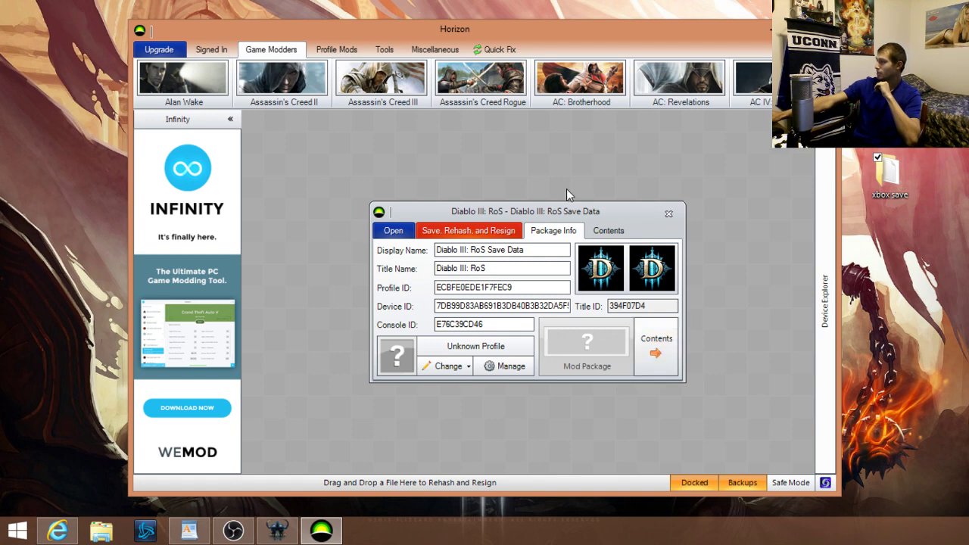
click(661, 337)
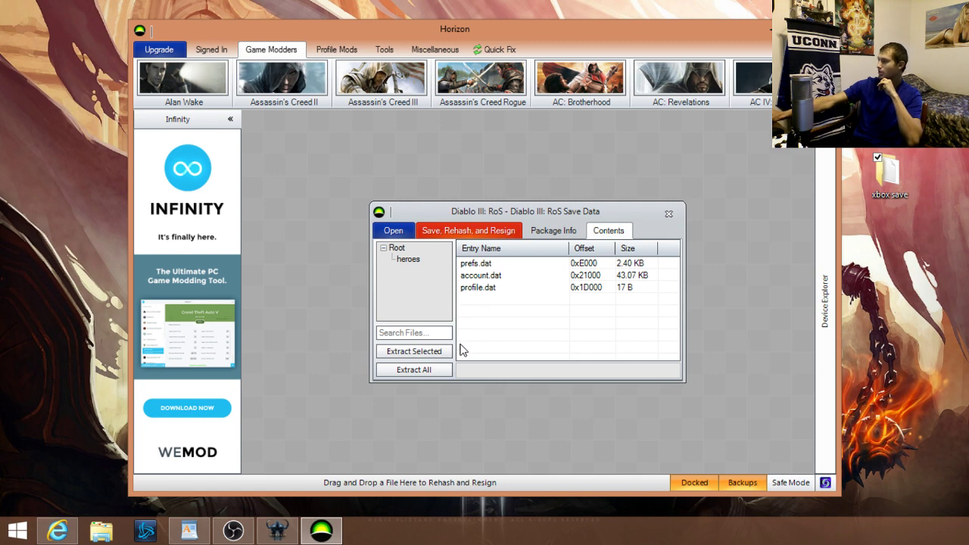
click(416, 371)
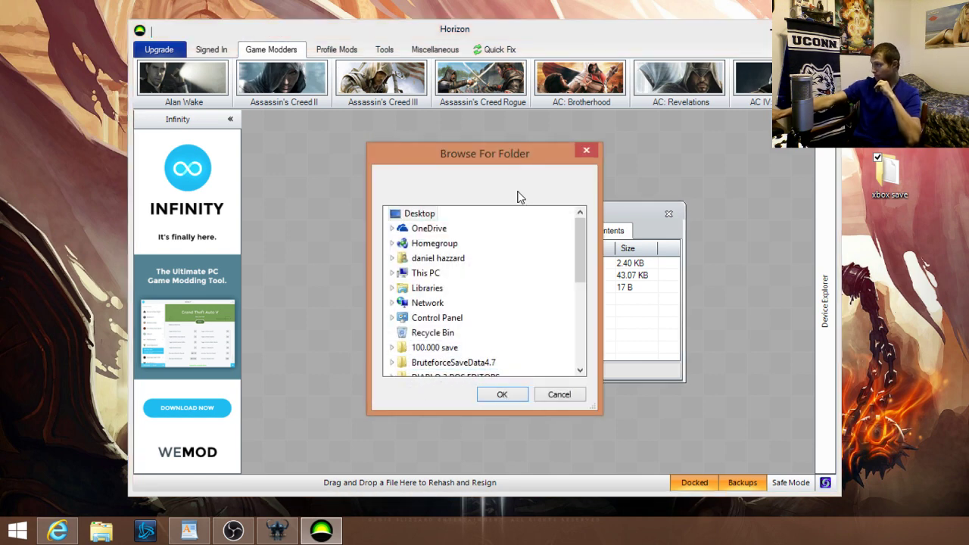
drag(582, 239, 571, 327)
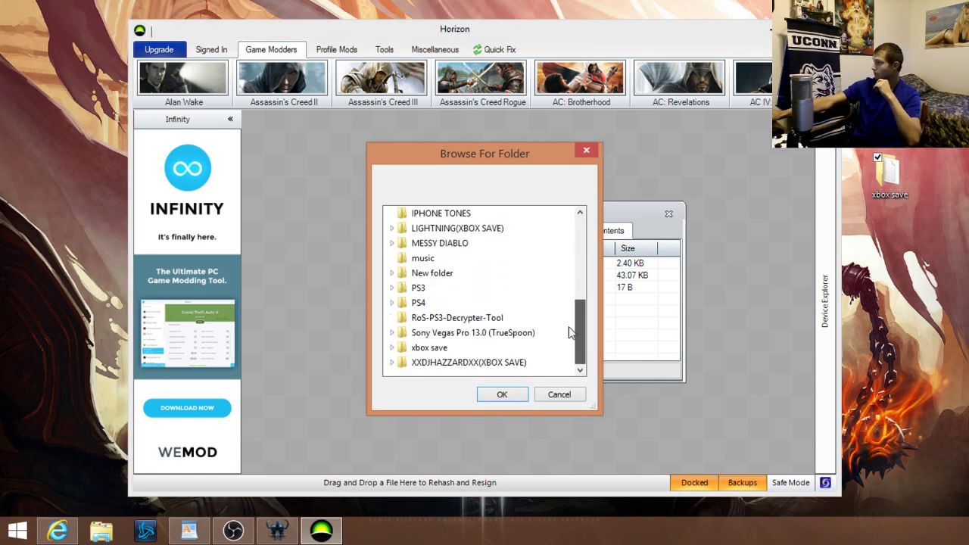
click(428, 347)
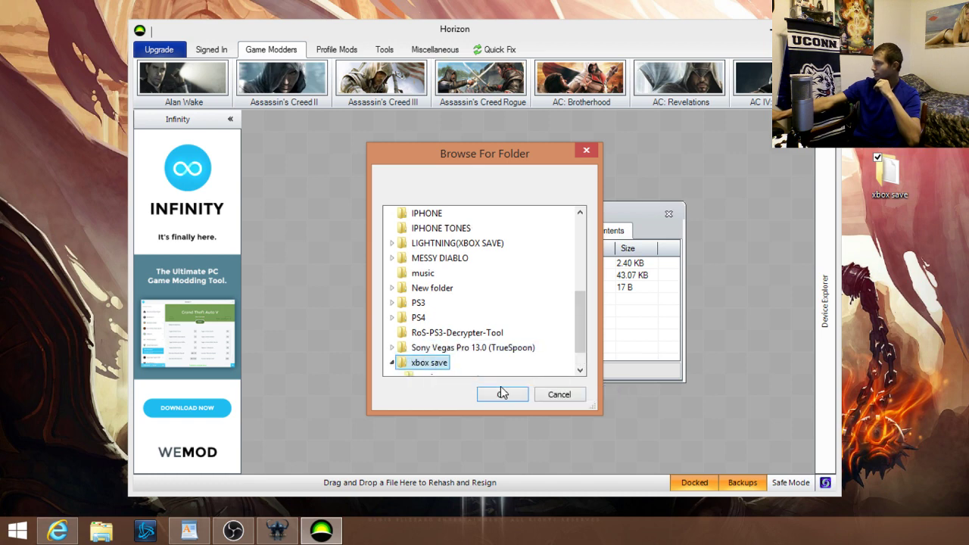
click(504, 394)
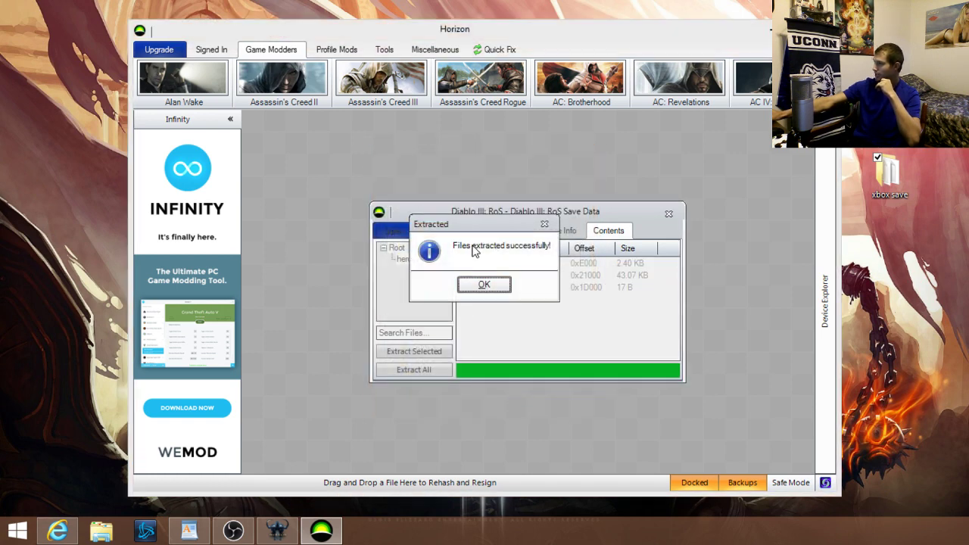
click(488, 285)
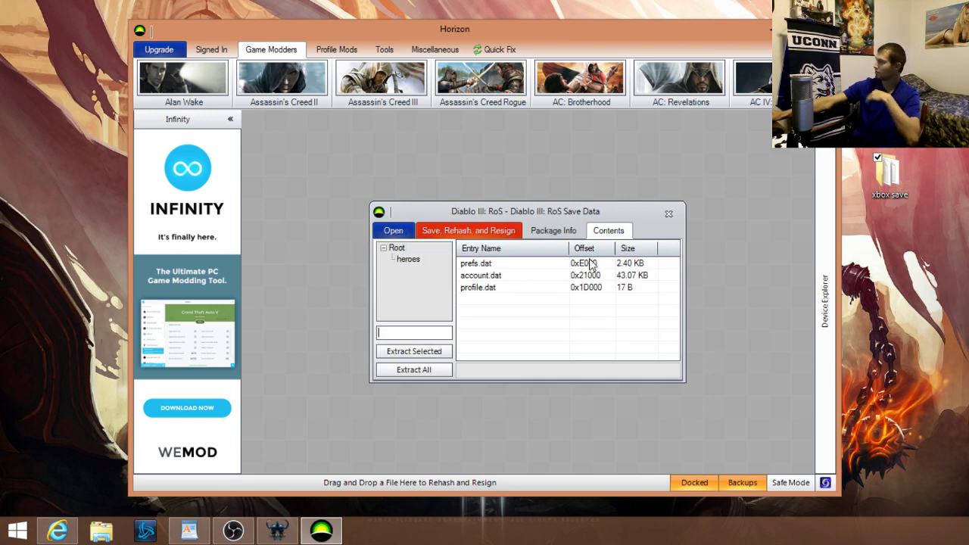
Inspect the package's heroes folder, then minimize Horizon and check the extracted files in the "xbox save" folder
click(419, 261)
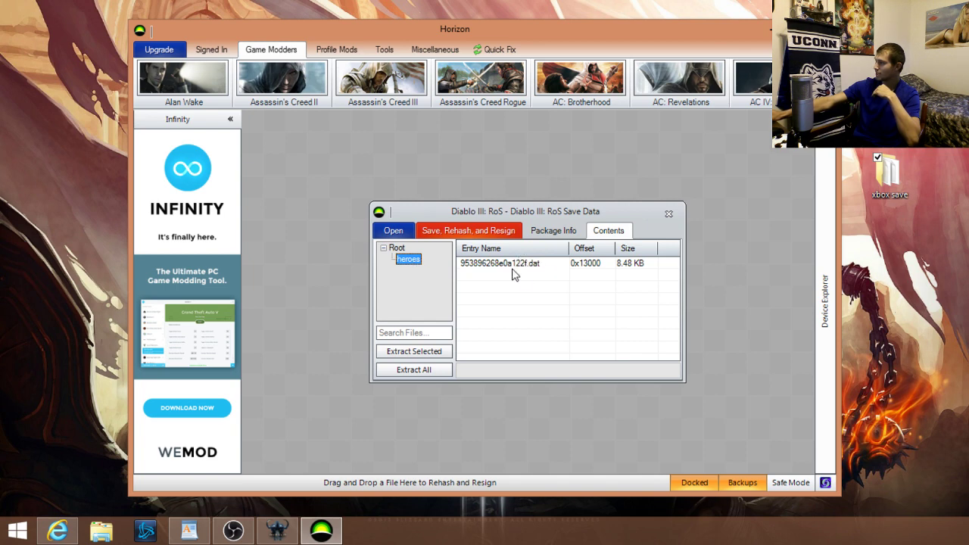
drag(611, 212, 514, 132)
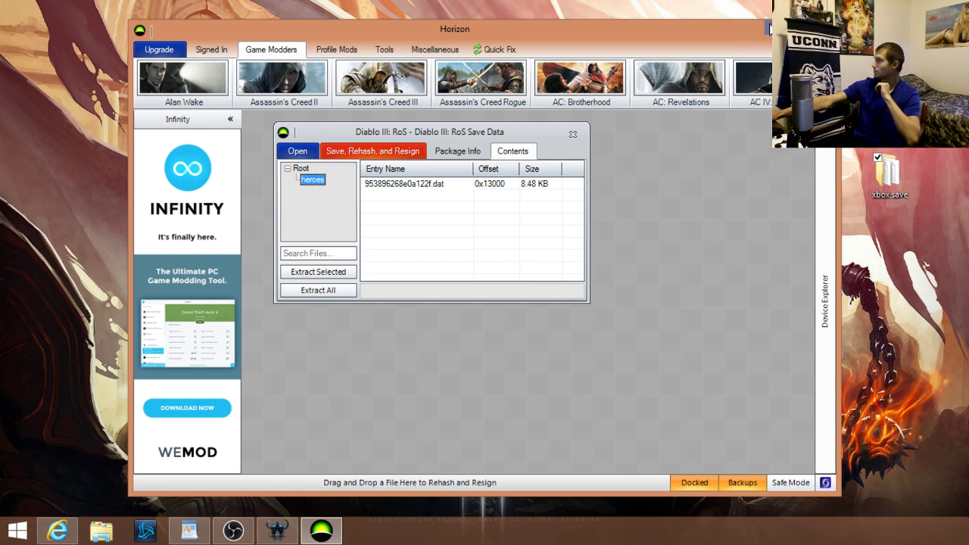
click(769, 29)
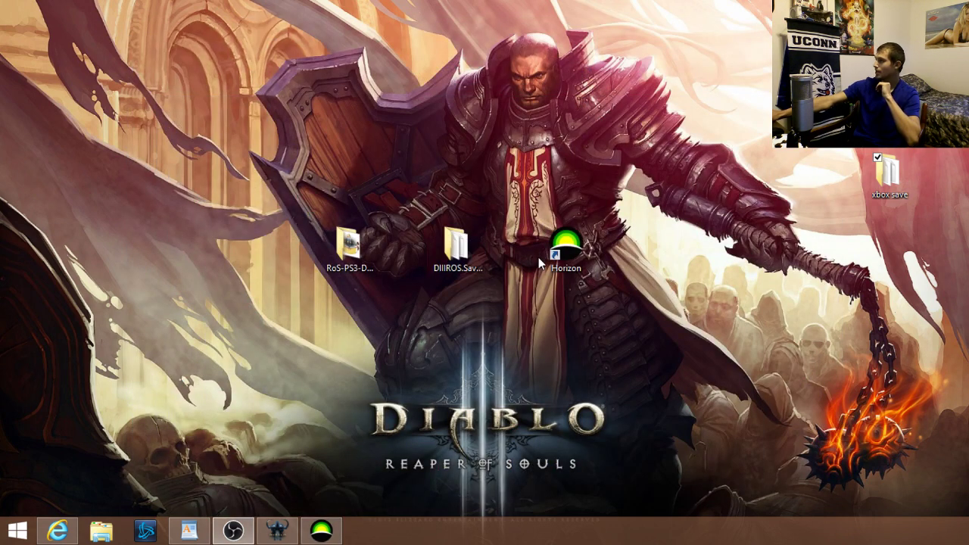
double_click(897, 188)
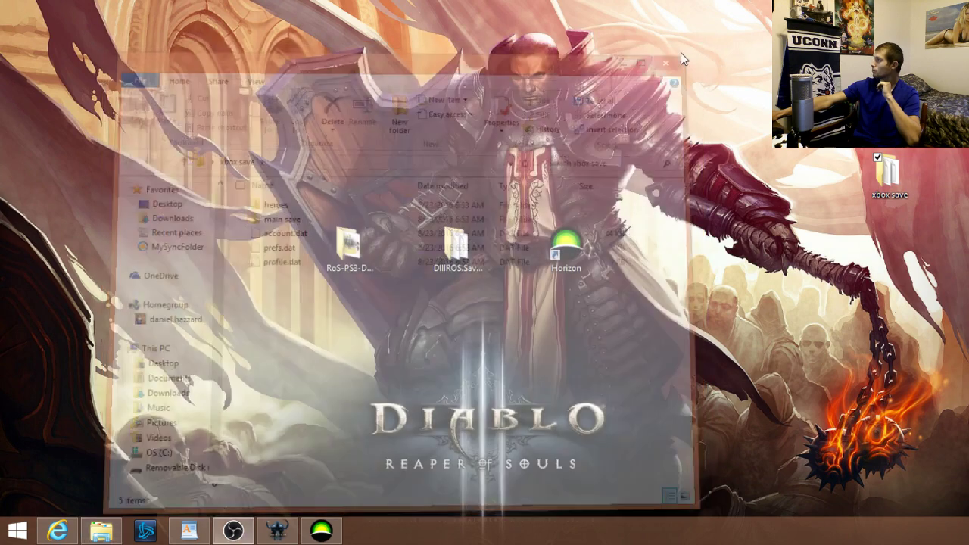
click(686, 47)
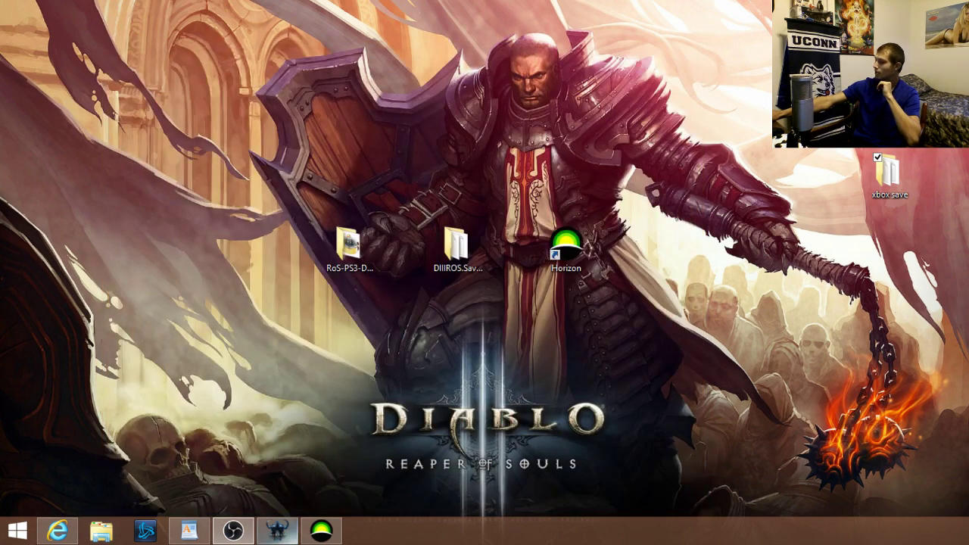
Switch to the Diablo III Editor and open account.dat from the "xbox save" folder on the Desktop
click(277, 530)
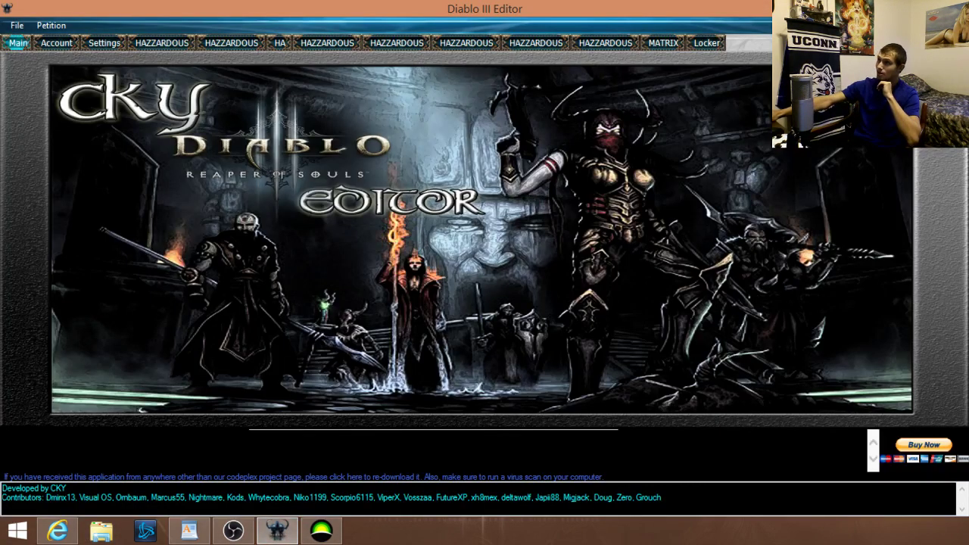
click(17, 25)
click(40, 41)
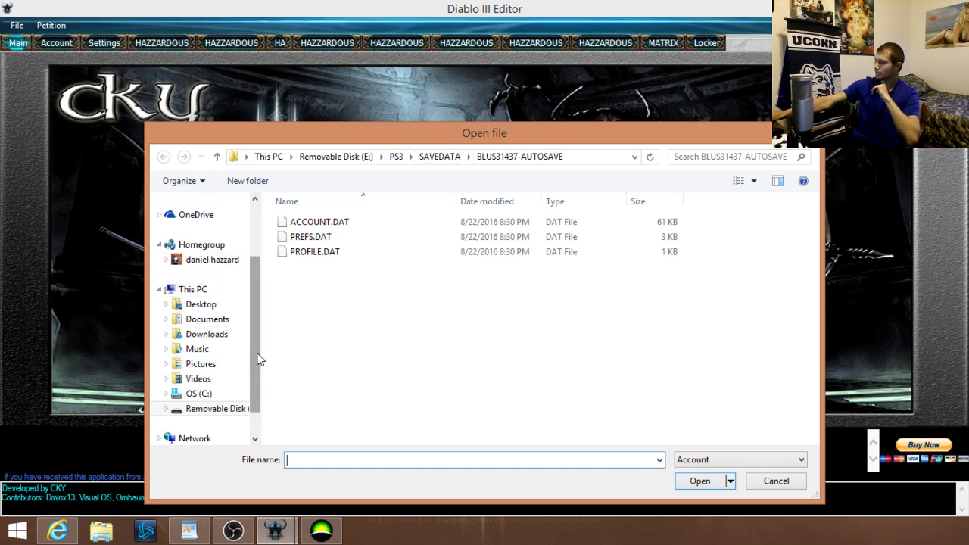
drag(255, 356, 261, 256)
click(201, 221)
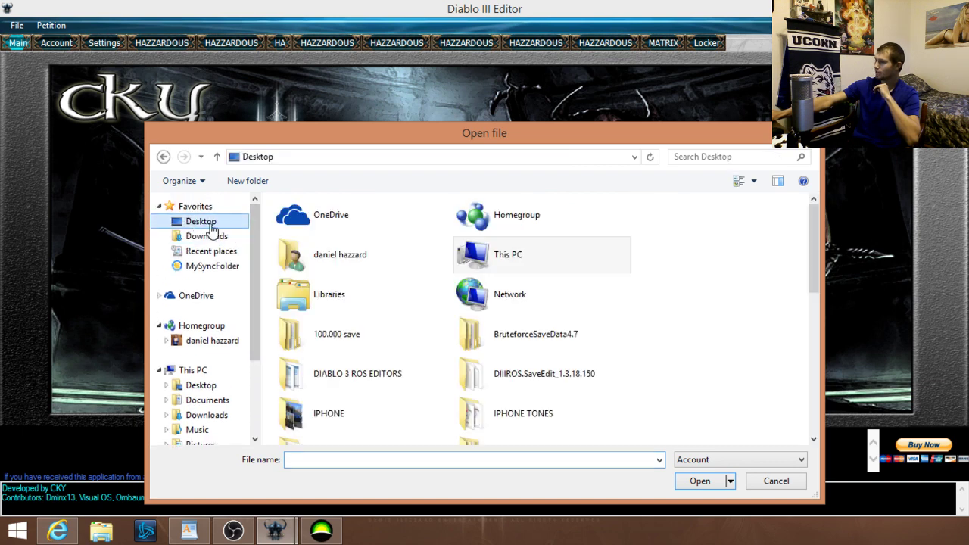
drag(818, 236, 816, 408)
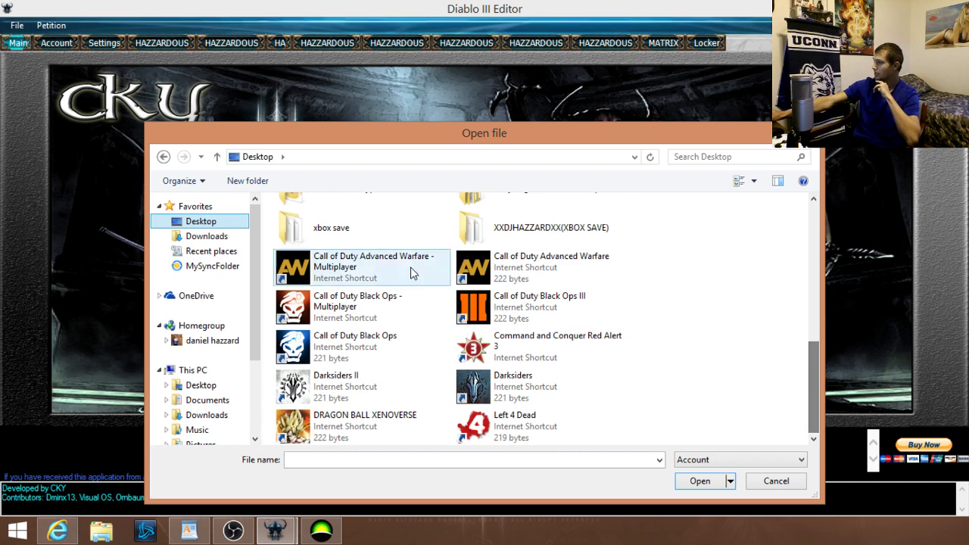
double_click(323, 233)
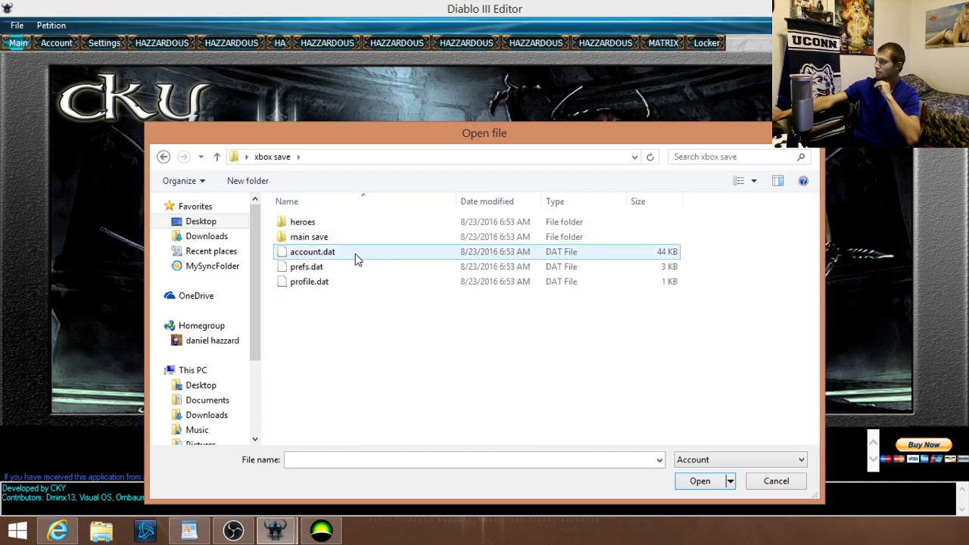
click(303, 255)
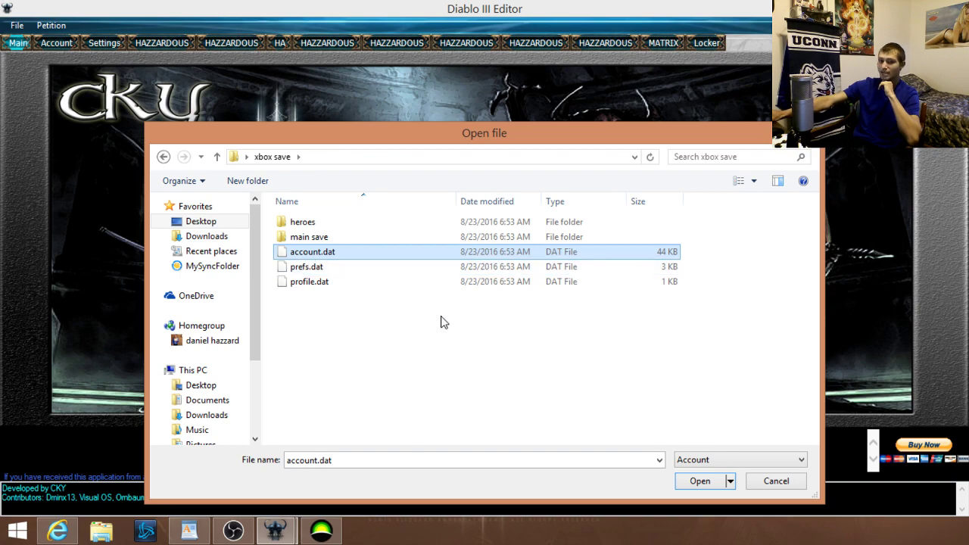
click(696, 483)
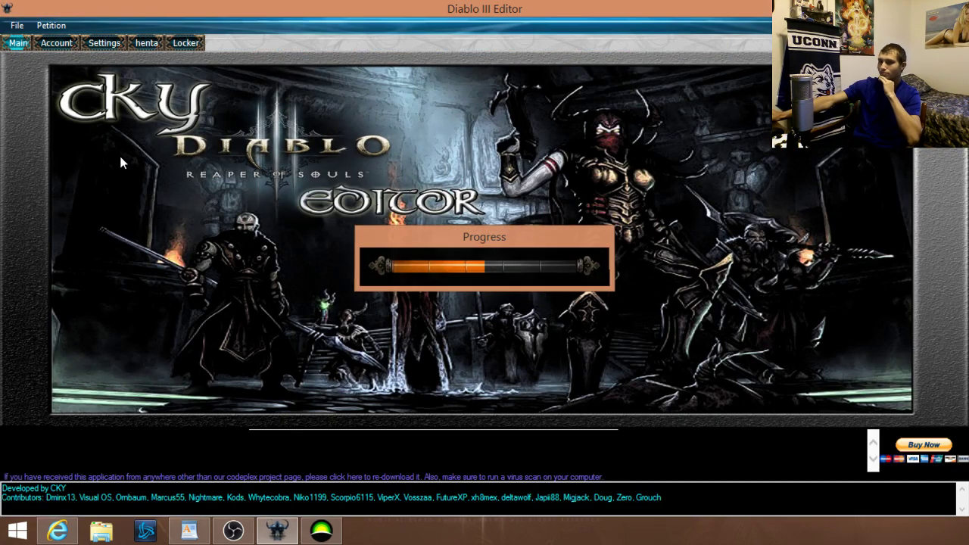
Review the loaded account's general settings, its normal-mode values and the items in its normal stash
click(58, 43)
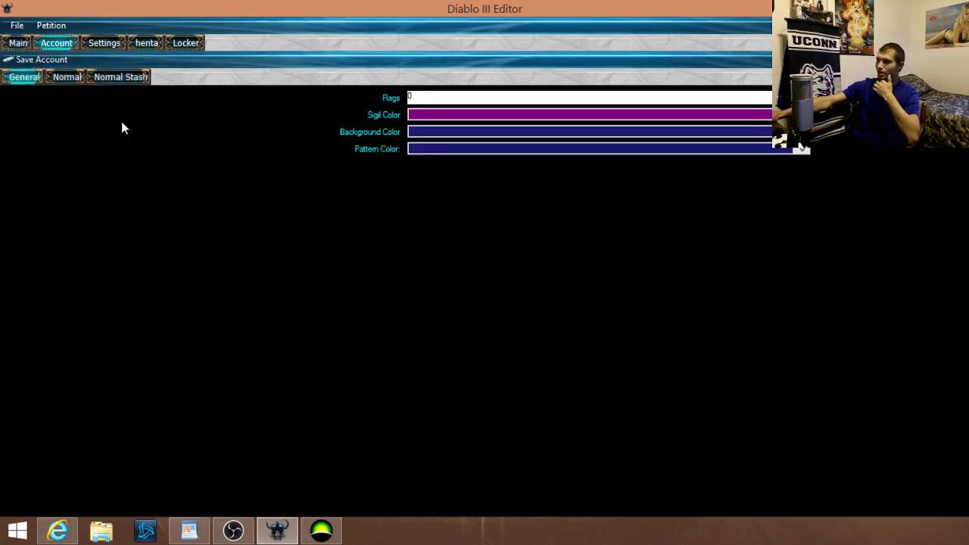
click(57, 78)
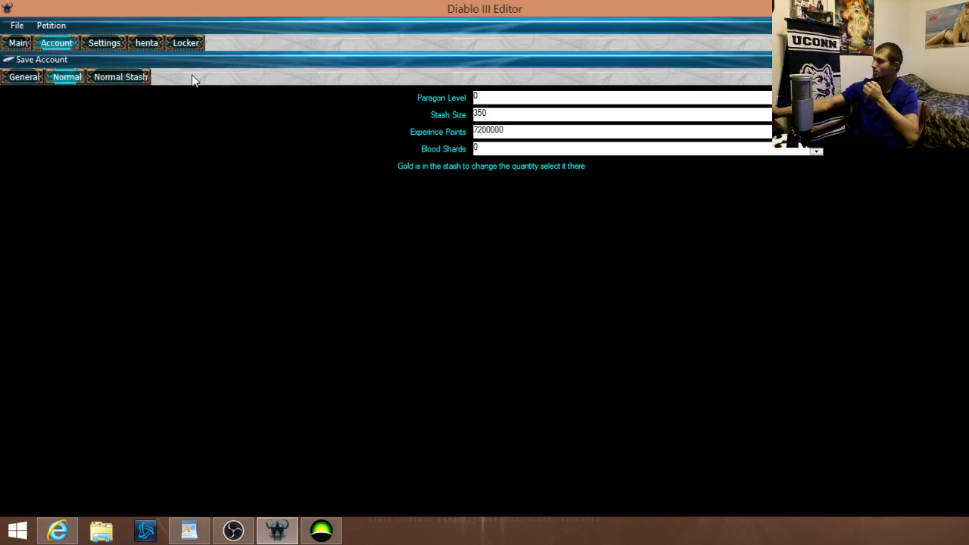
click(123, 80)
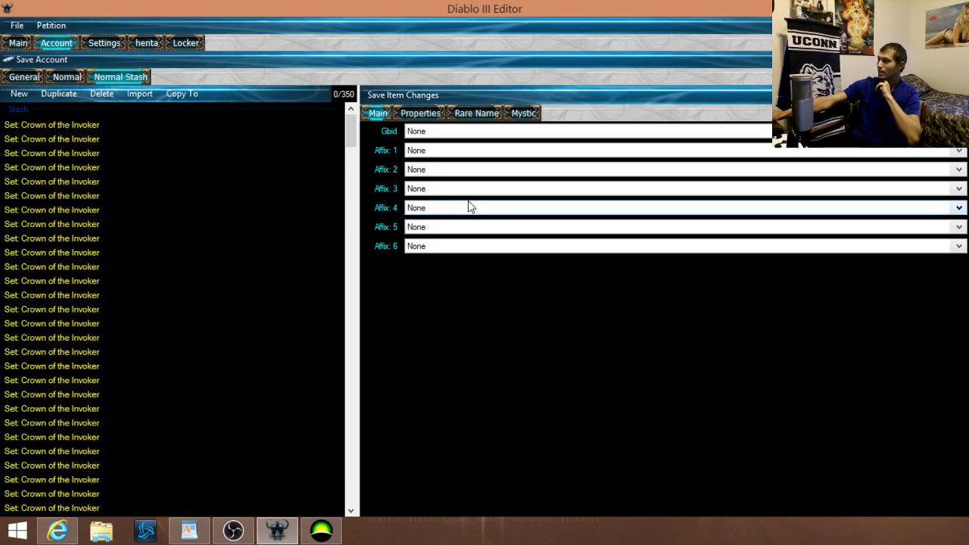
mouse_move(350, 130)
mouse_down()
mouse_move(364, 335)
mouse_move(365, 232)
mouse_move(365, 421)
mouse_move(356, 121)
mouse_up()
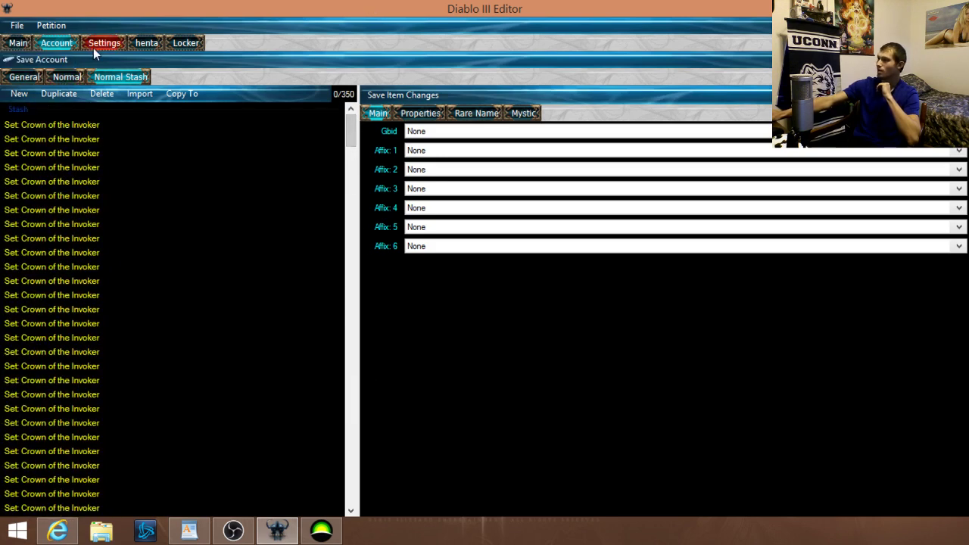
Look through the items in the loaded hero's inventory down to the end of the list
click(146, 42)
click(208, 76)
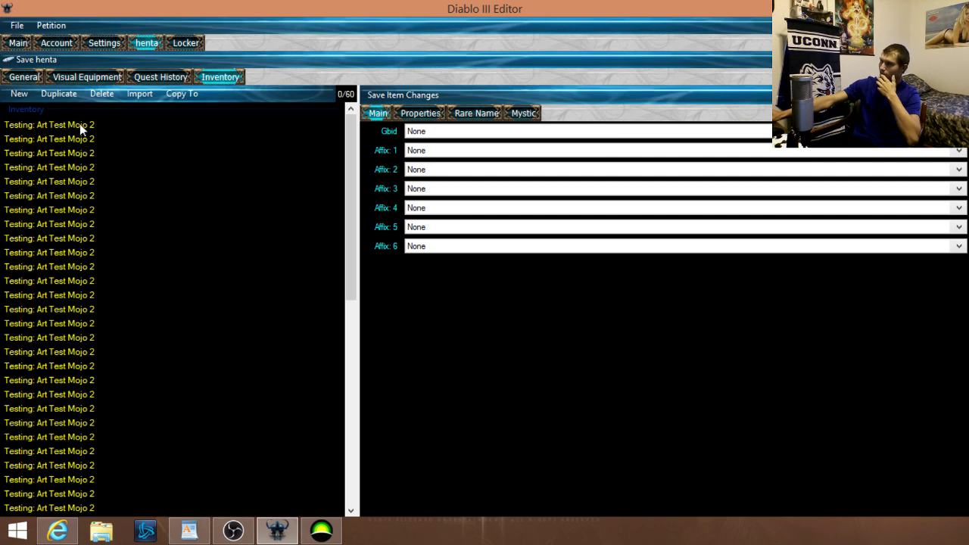
drag(353, 143, 302, 396)
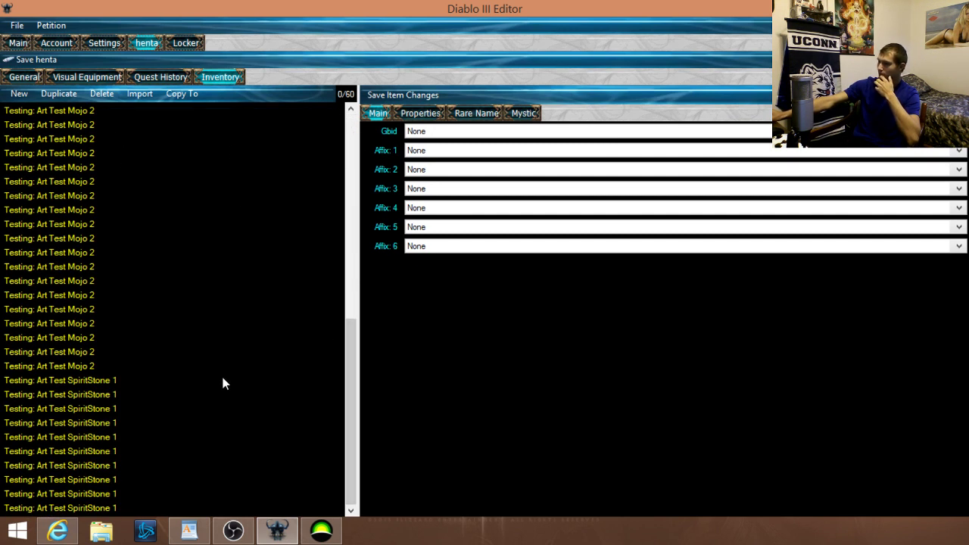
Delete the ten "Testing: Art Test SpiritStone 1" items at the end of the hero's inventory
drag(54, 382, 222, 519)
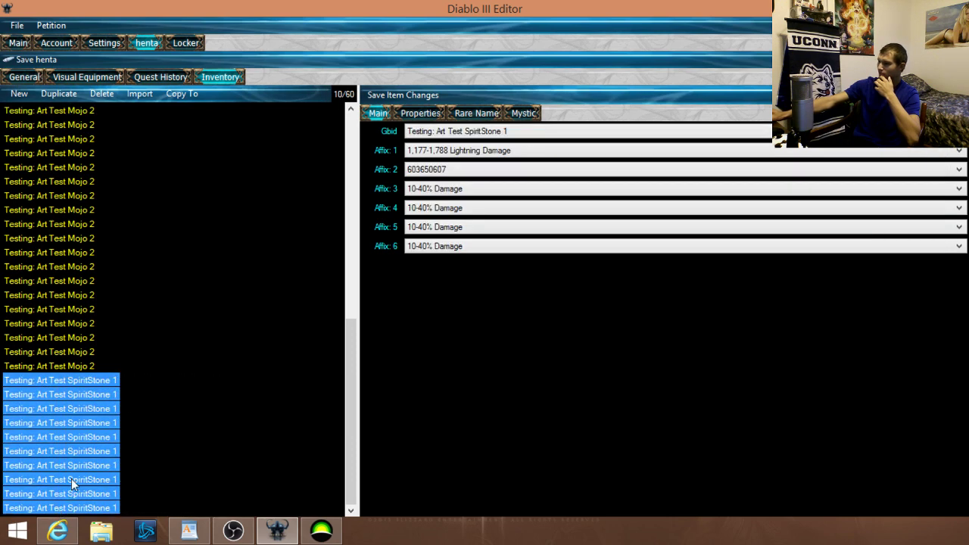
right_click(71, 479)
click(90, 510)
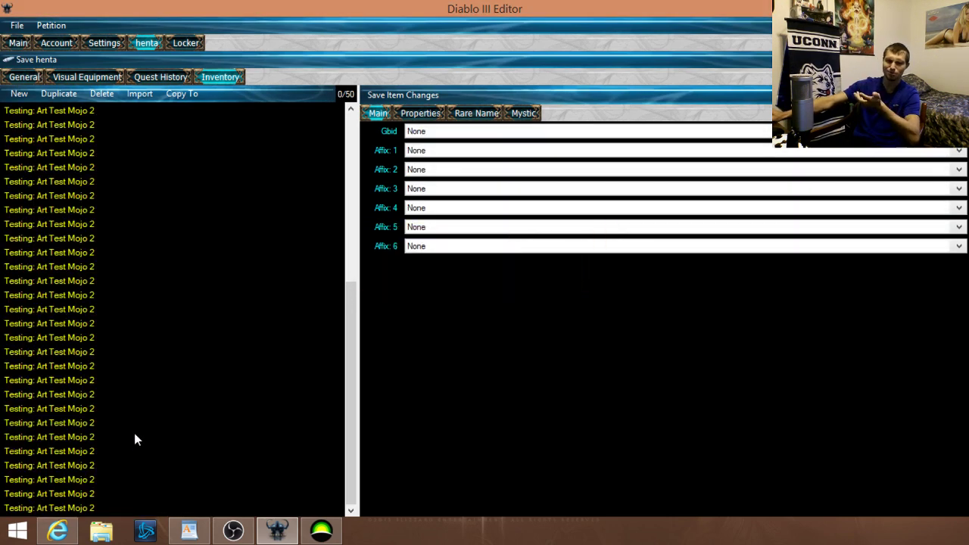
Add a new inventory item and set its Gbid to the developer weapon Professional Russian's Fast Sword
click(19, 93)
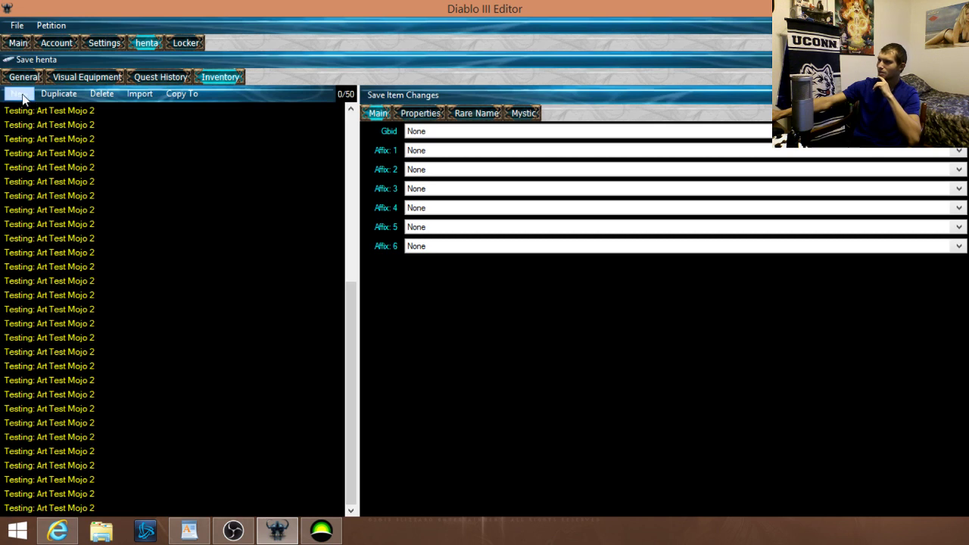
scroll(349, 341, down, 1)
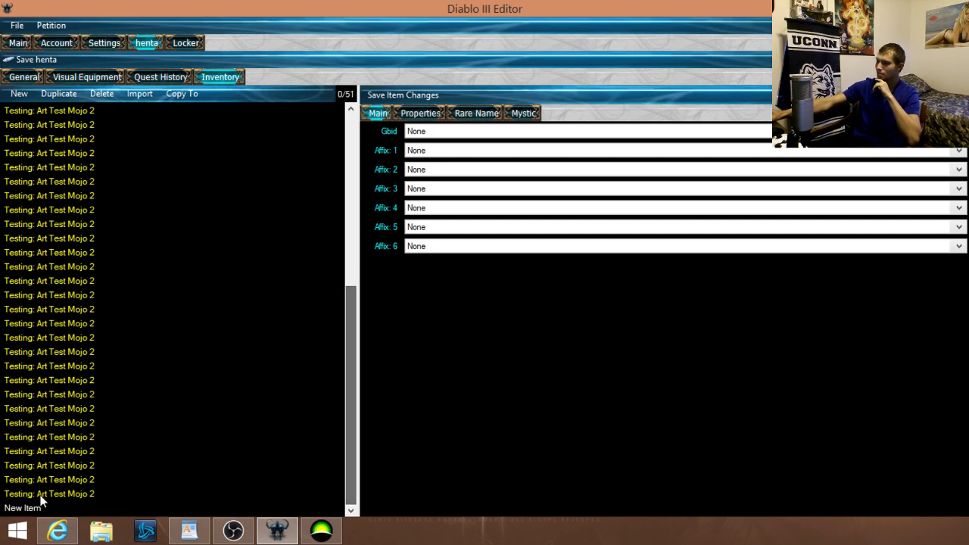
click(15, 509)
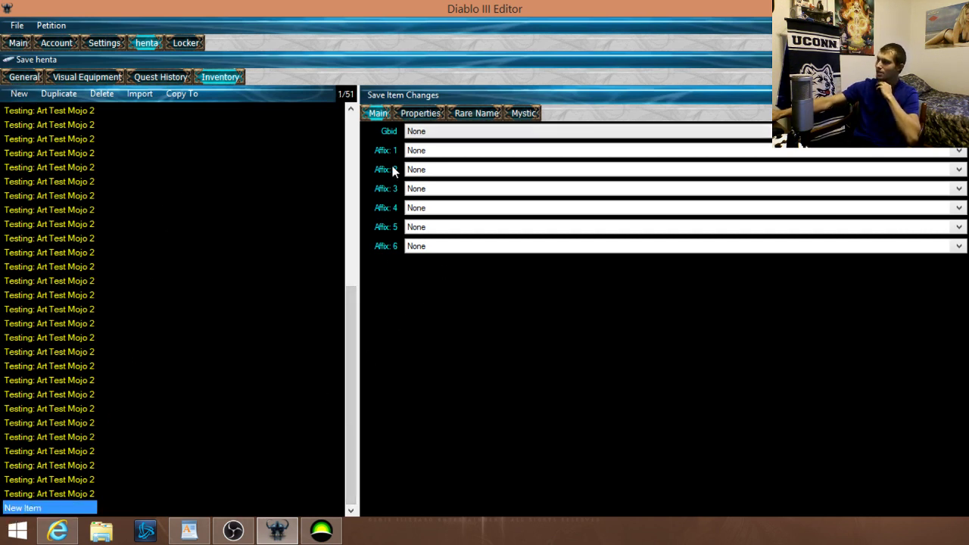
click(435, 135)
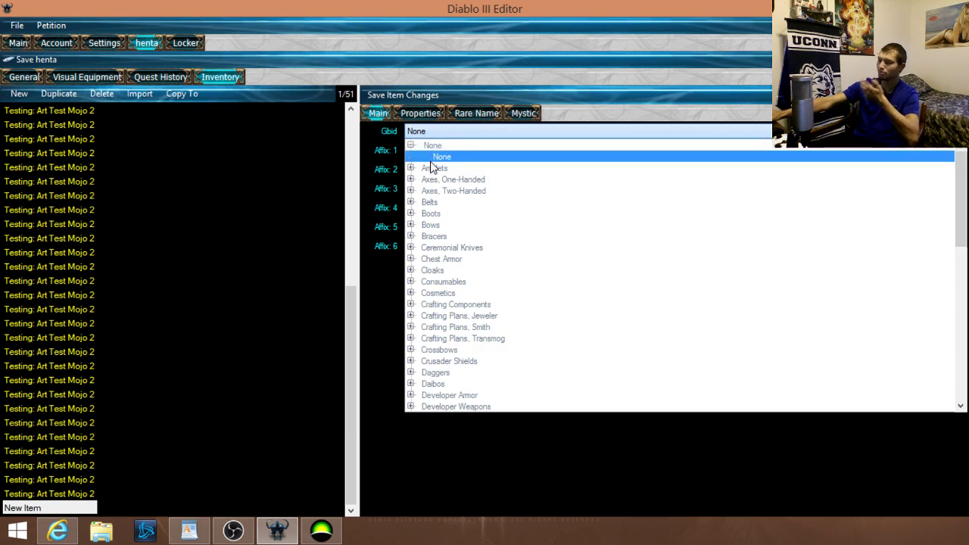
scroll(439, 333, down, 2)
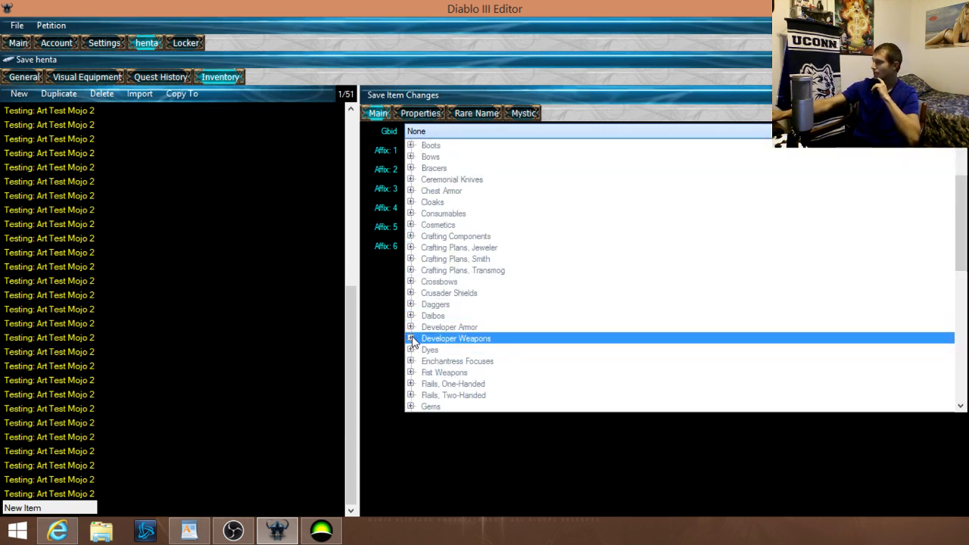
click(411, 339)
scroll(485, 344, down, 10)
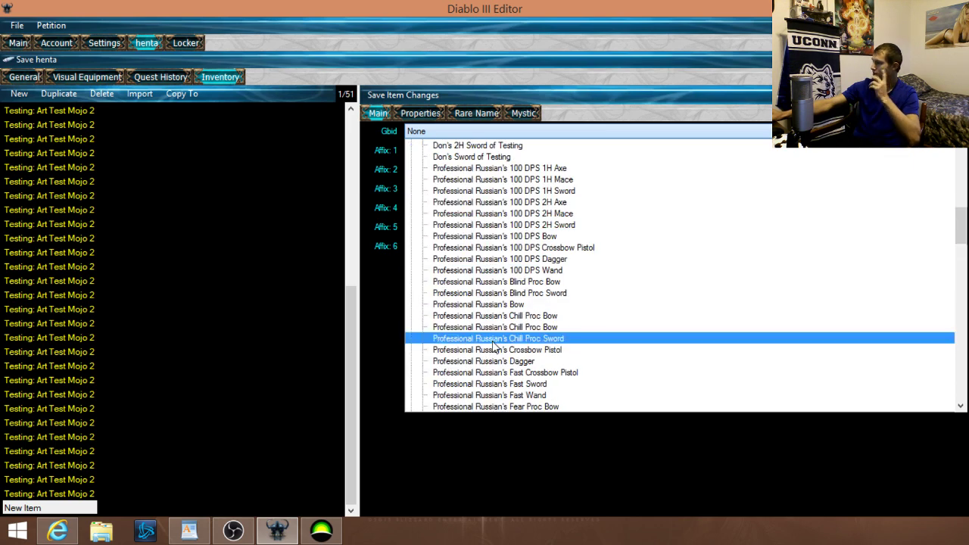
click(489, 383)
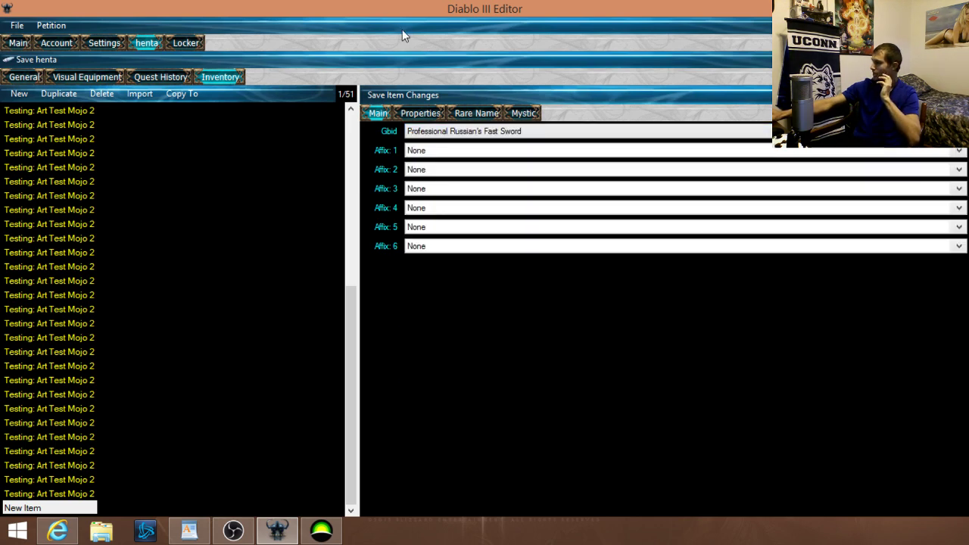
Set the new sword's Affix 1 to 1,177-1,788 Damage and fill the affixes below with the same value
click(426, 151)
scroll(454, 325, down, 15)
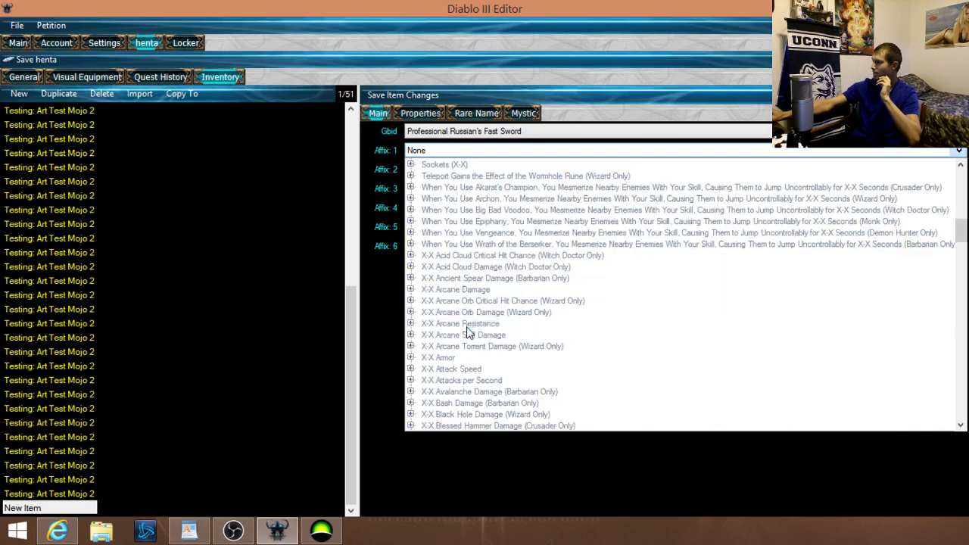
scroll(461, 337, down, 10)
click(410, 335)
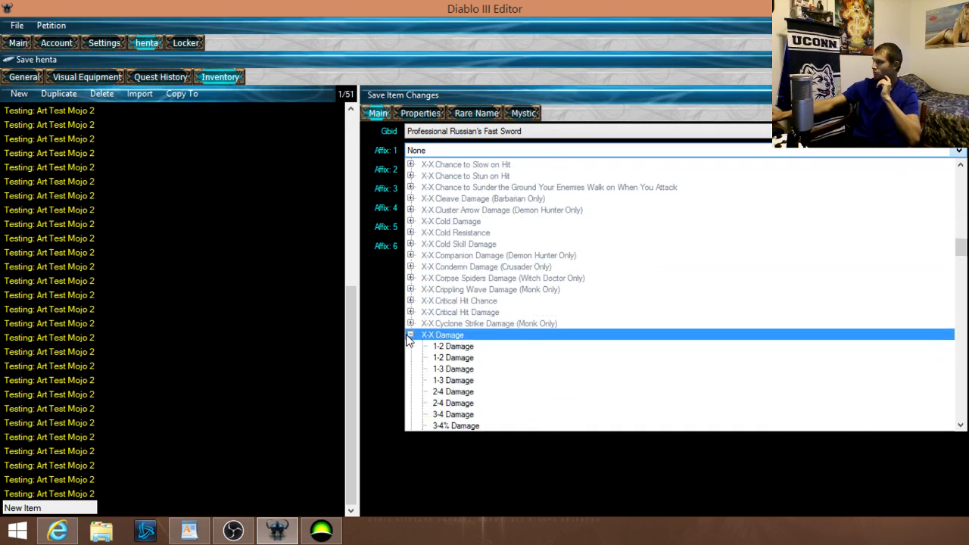
scroll(469, 340, down, 20)
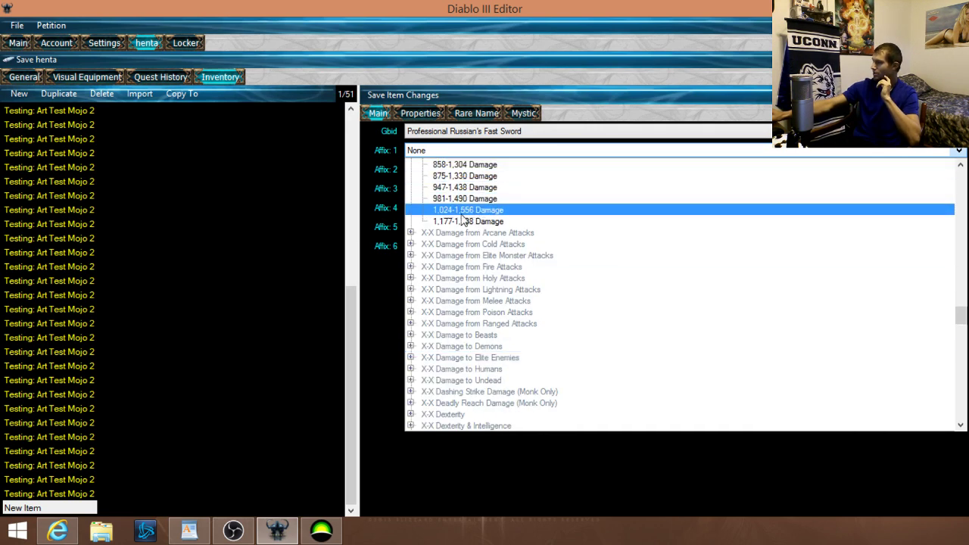
click(463, 221)
right_click(459, 155)
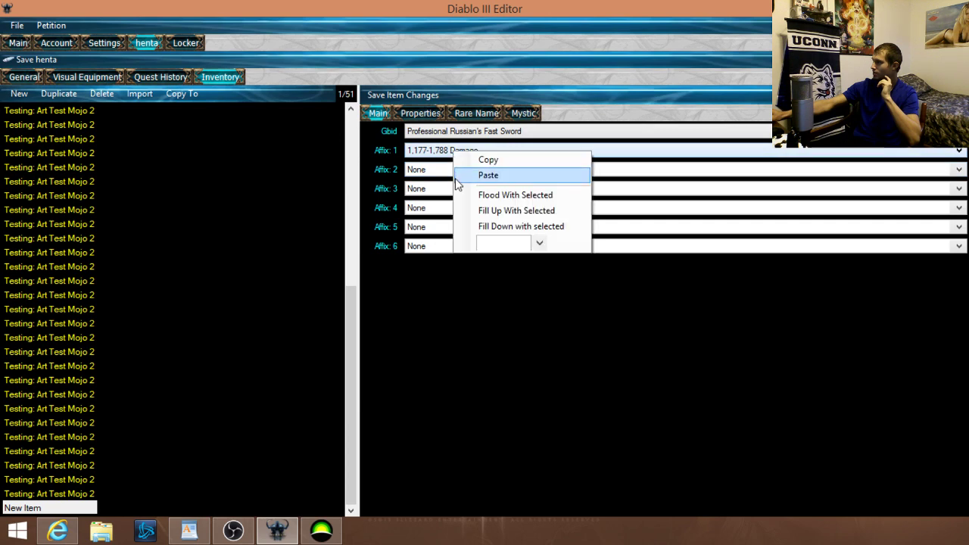
click(496, 224)
Change the sword's Affix 5 and Affix 6 to 10-40% Damage and save the item changes
click(459, 229)
scroll(469, 258, up, 10)
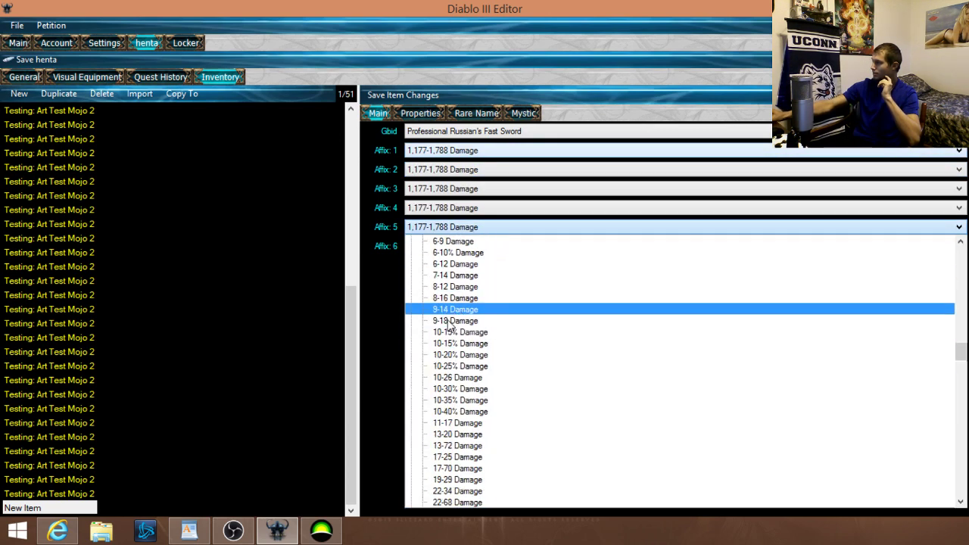
click(457, 411)
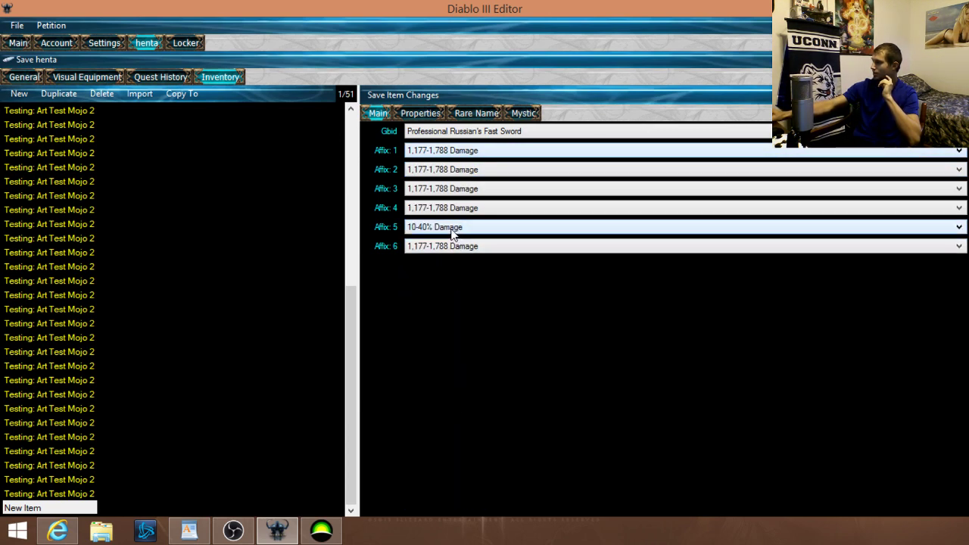
right_click(452, 235)
click(492, 305)
click(399, 94)
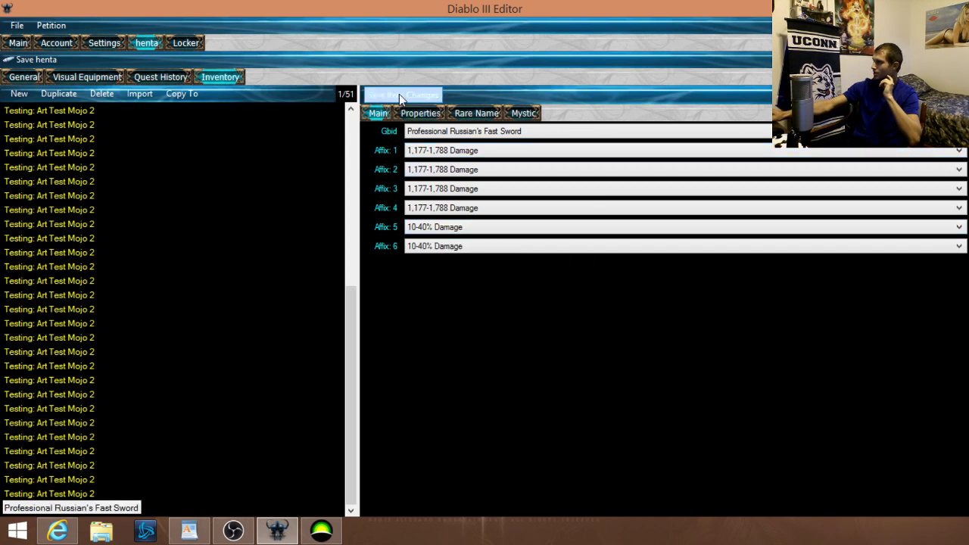
In the sword's properties, set Legendary Level to 70, Rarity to 6 Rare and Flags to Ancient
click(413, 115)
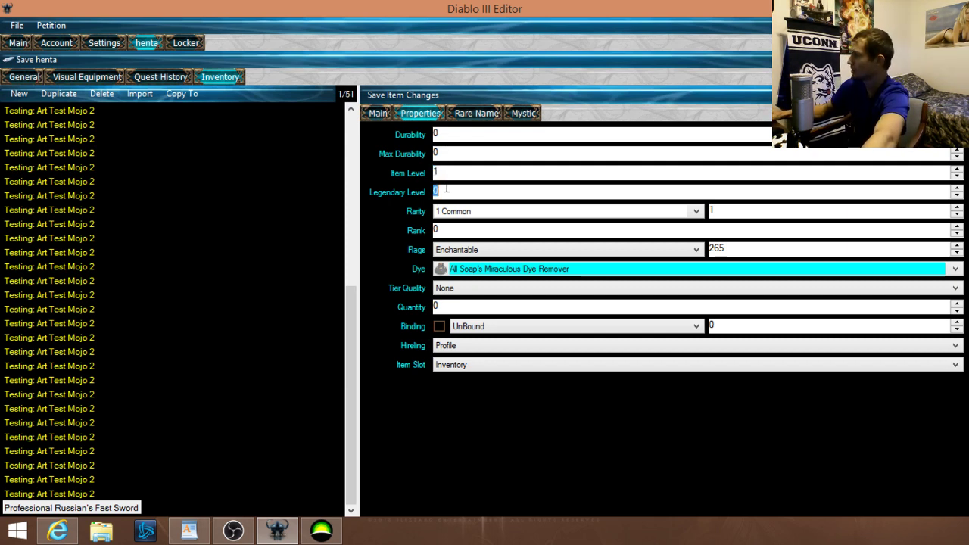
text(7)
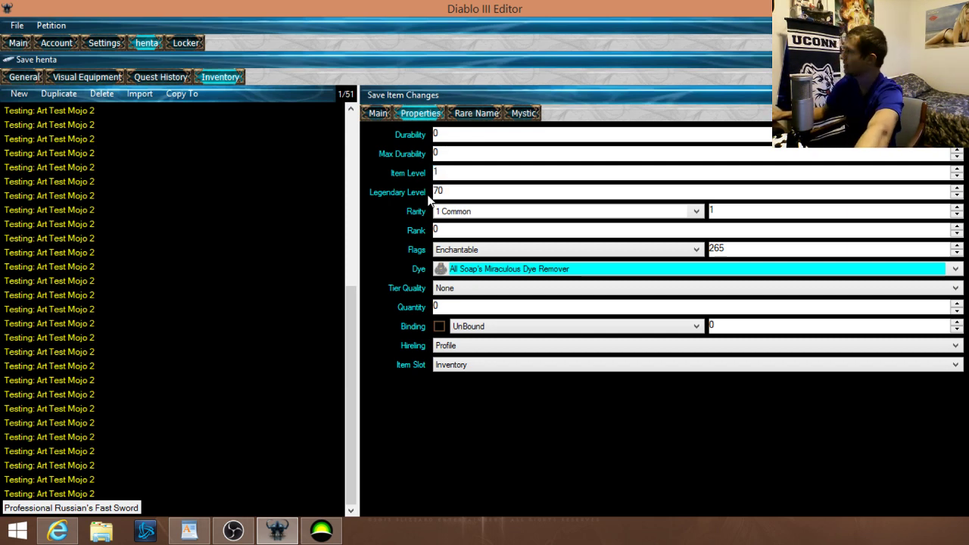
click(451, 215)
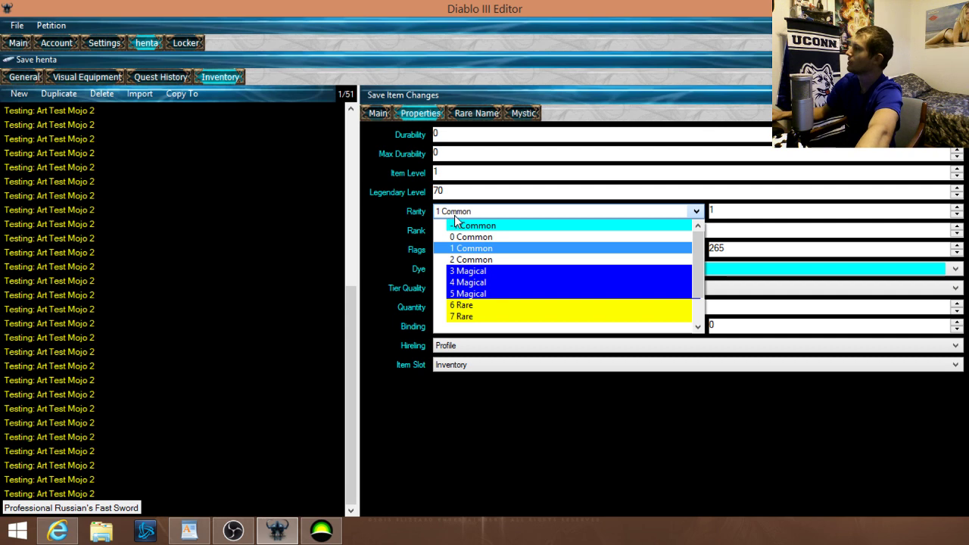
click(476, 299)
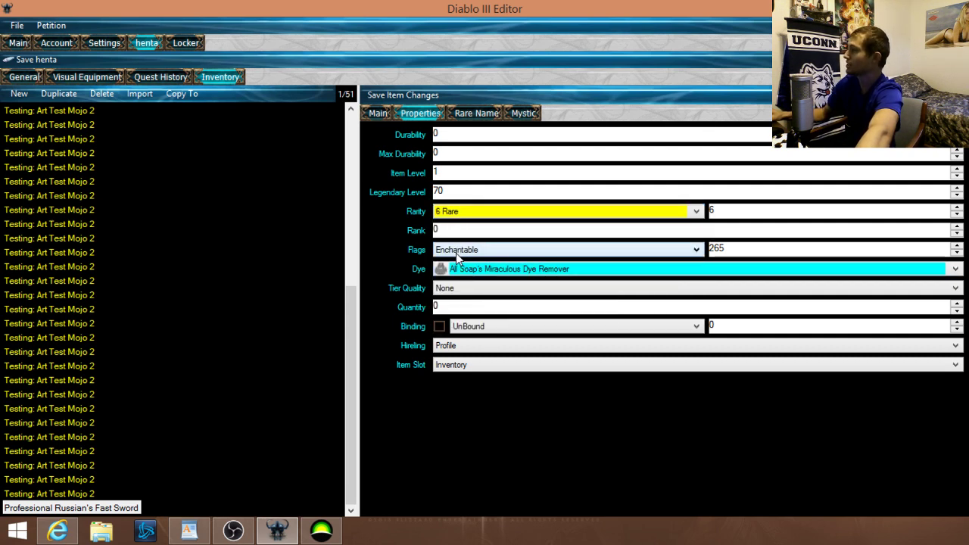
click(455, 253)
click(468, 278)
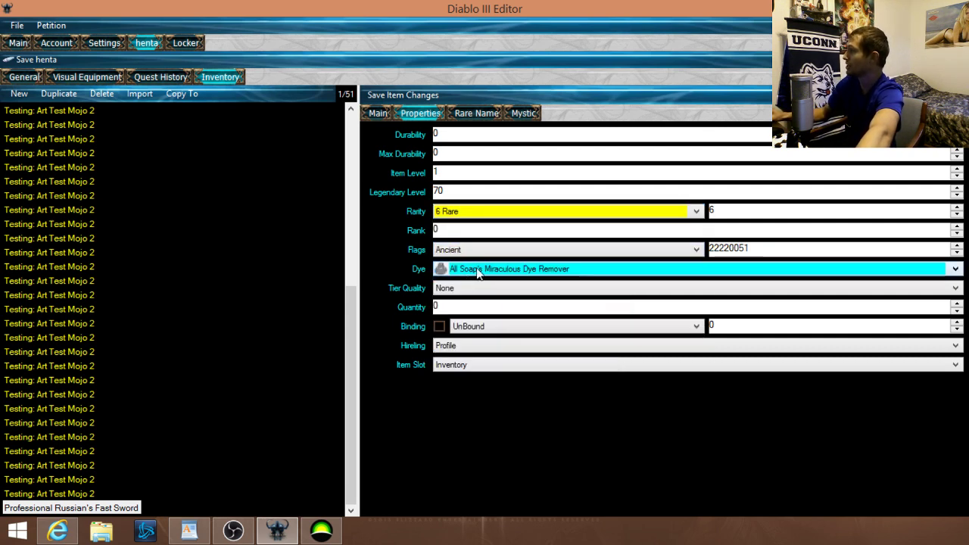
Set the sword's Tier Quality to Professional Russian's Fast Sword and save the item changes
click(467, 289)
click(466, 286)
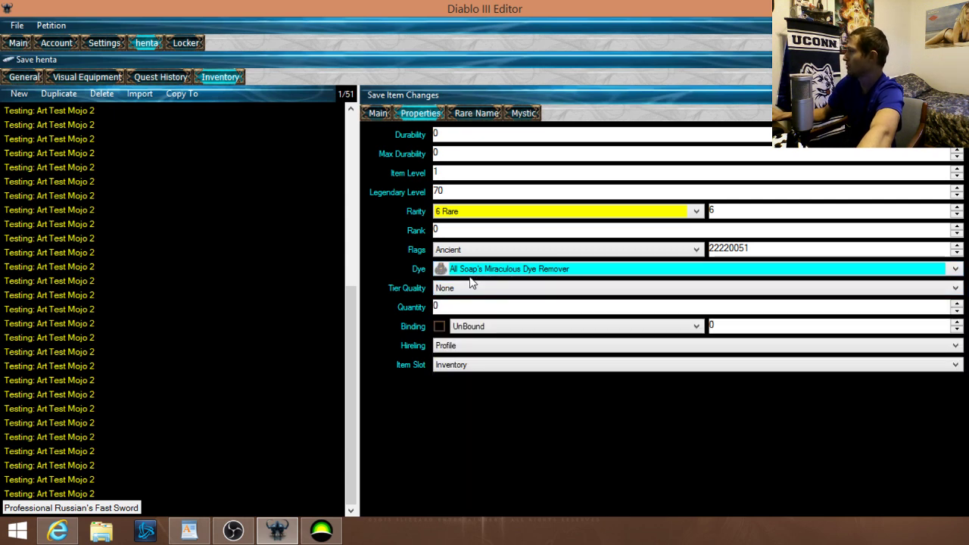
click(461, 289)
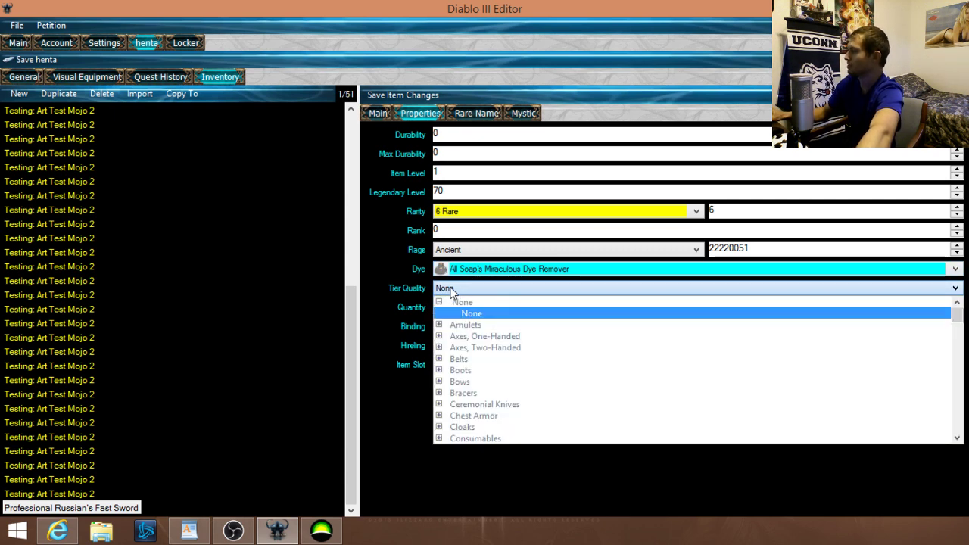
scroll(470, 378, down, 5)
scroll(469, 395, down, 15)
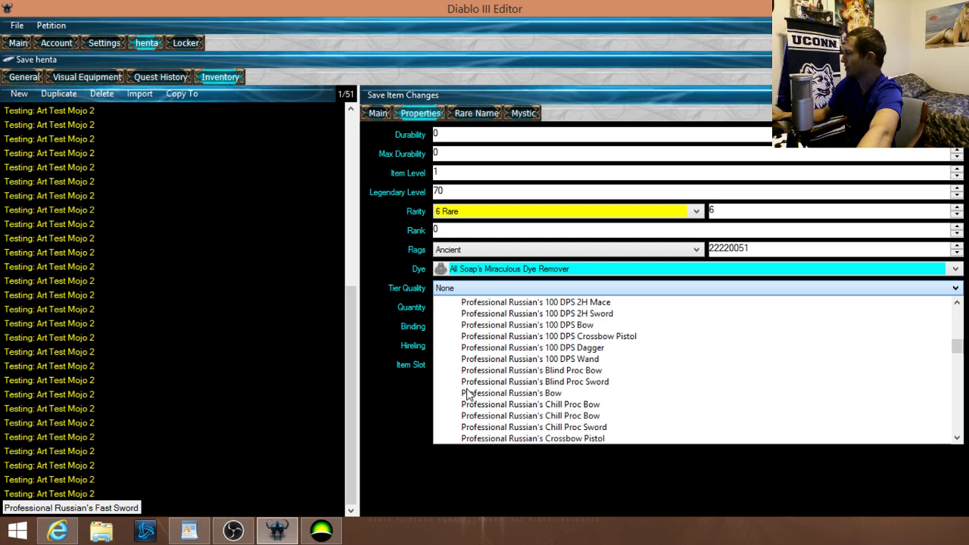
scroll(546, 395, up, 4)
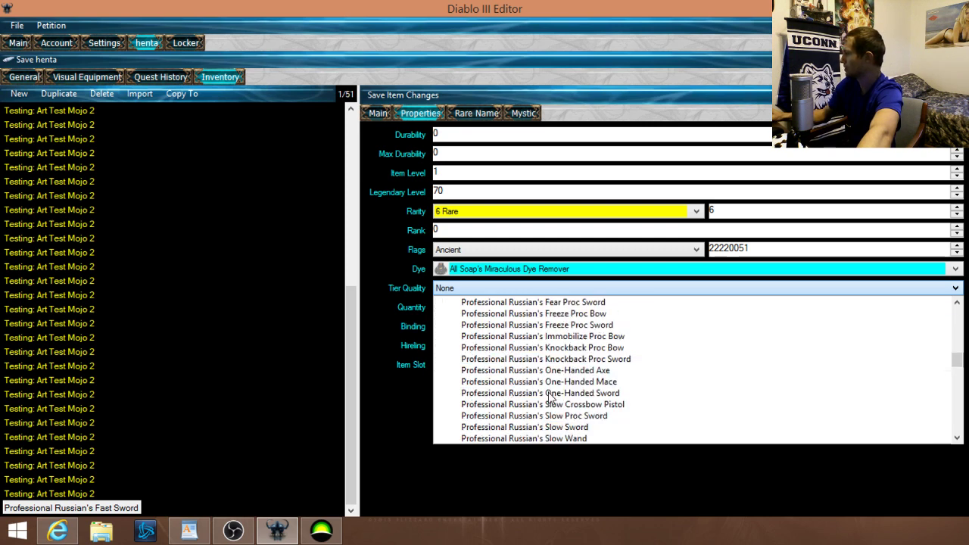
click(573, 335)
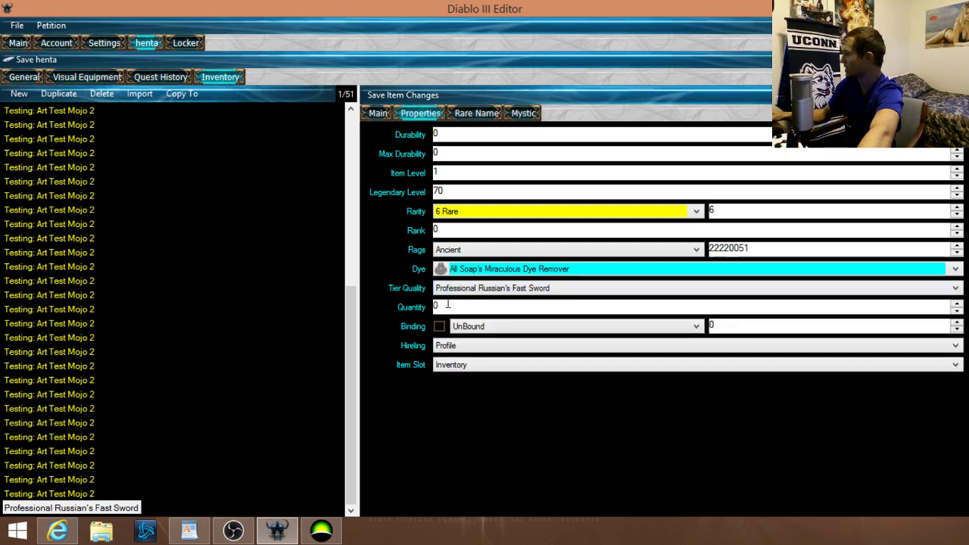
click(415, 97)
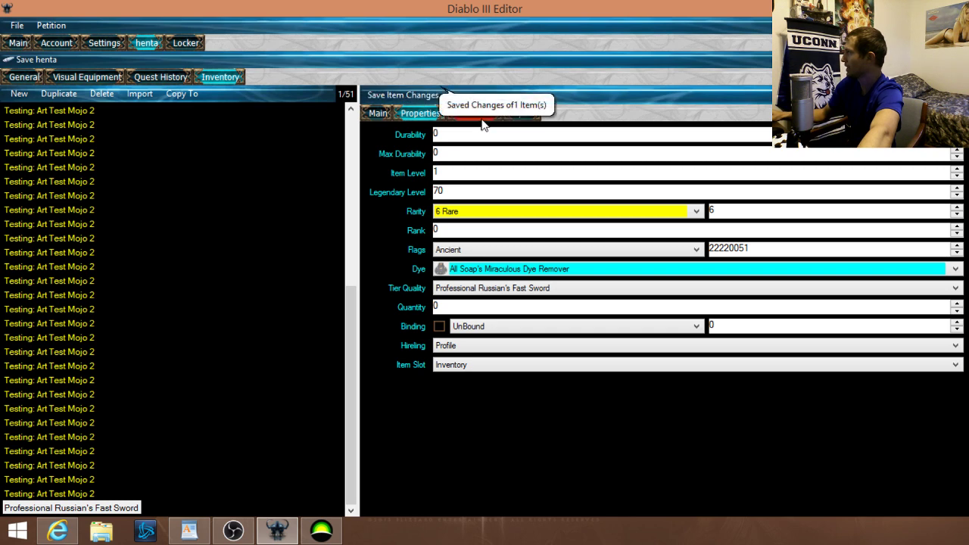
Give the sword the rare name prefix Night and save the item changes
click(477, 115)
click(759, 188)
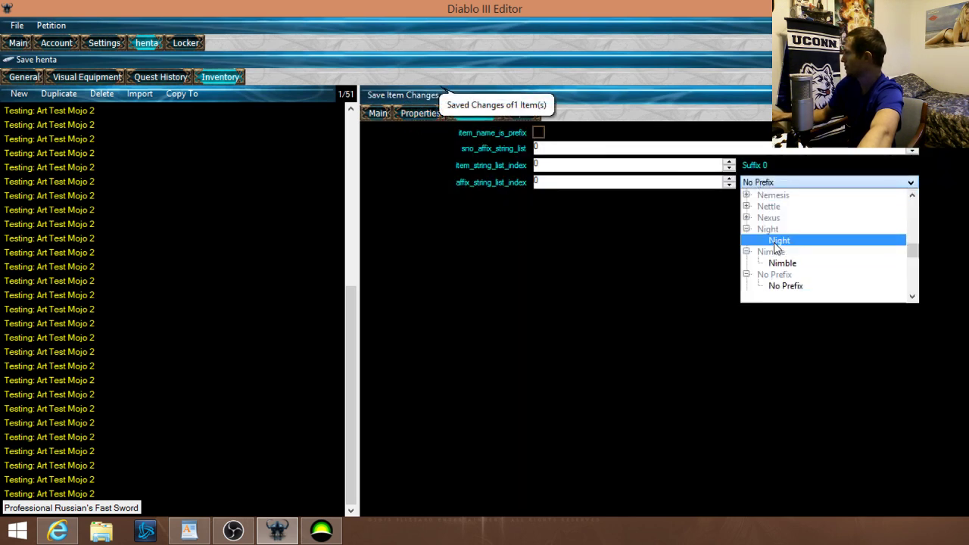
click(775, 243)
click(423, 96)
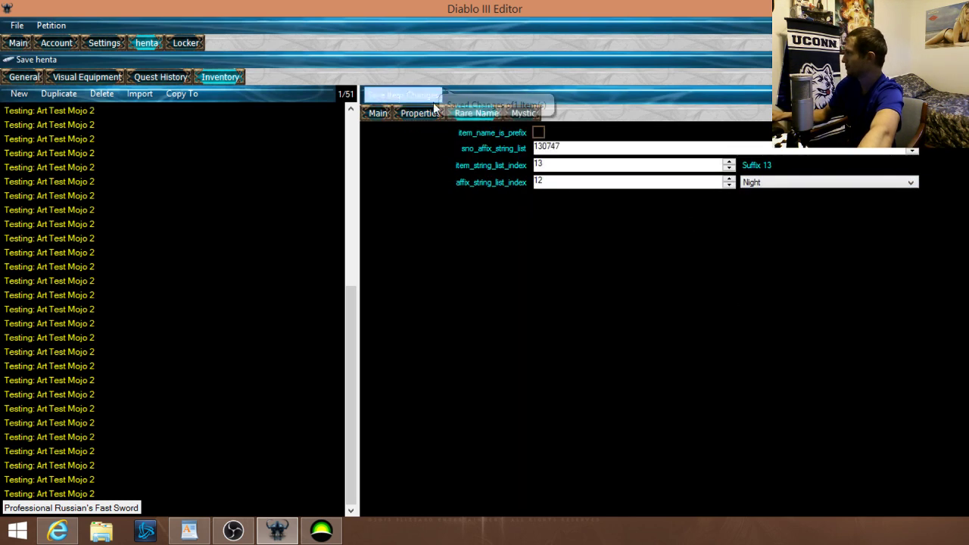
Set the sword's Mystic Transmog Gbid to the one-handed sword Legendary: Spectrum
click(524, 115)
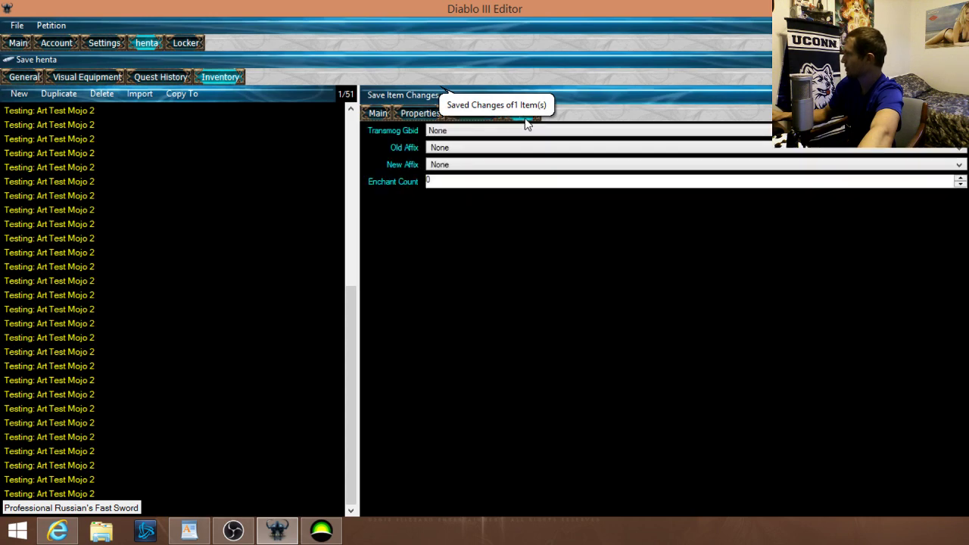
click(452, 133)
scroll(473, 234, down, 5)
scroll(468, 242, down, 10)
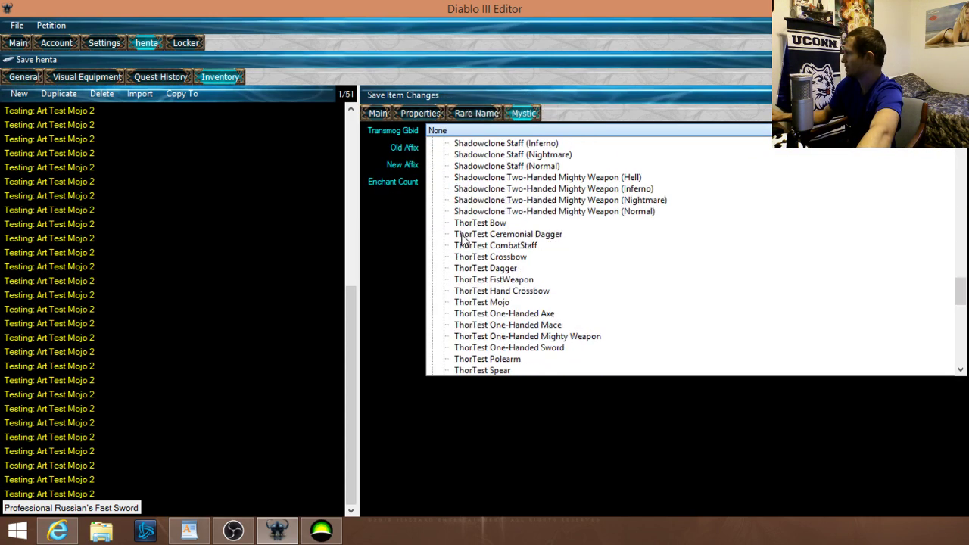
scroll(463, 239, down, 15)
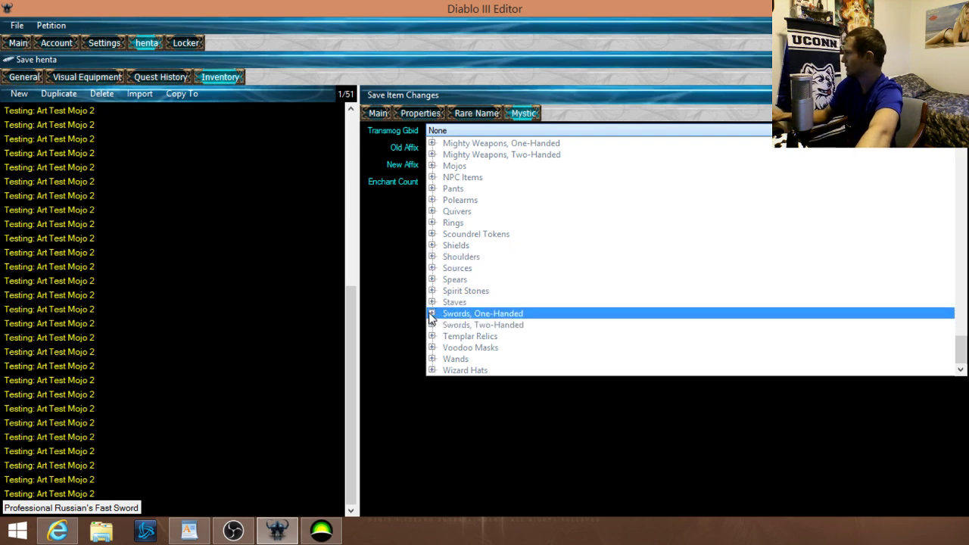
click(433, 313)
scroll(439, 318, down, 10)
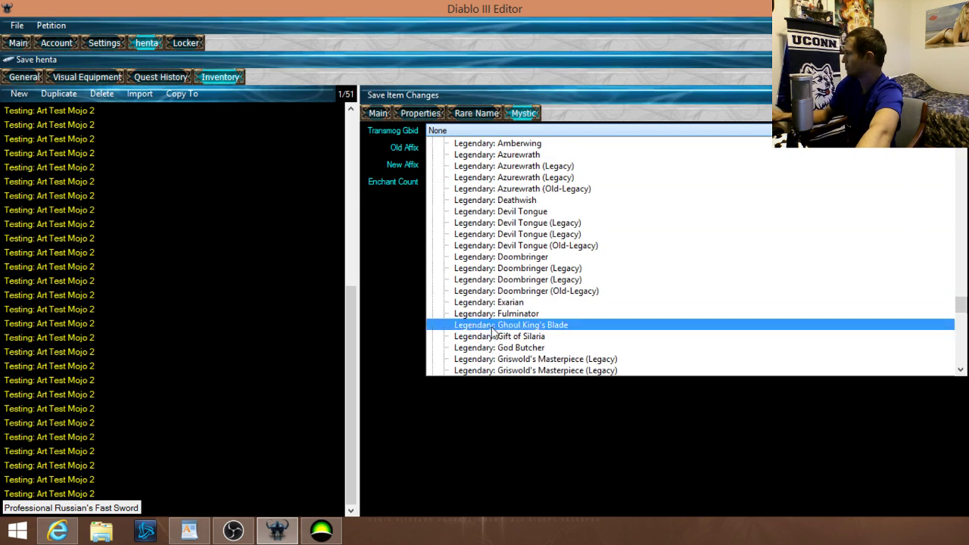
scroll(477, 325, down, 10)
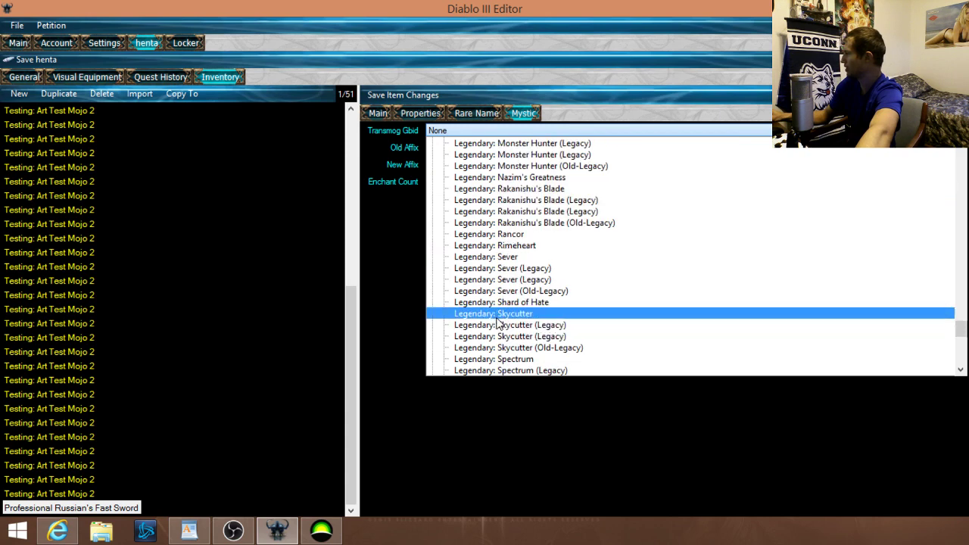
scroll(499, 306, down, 4)
click(526, 226)
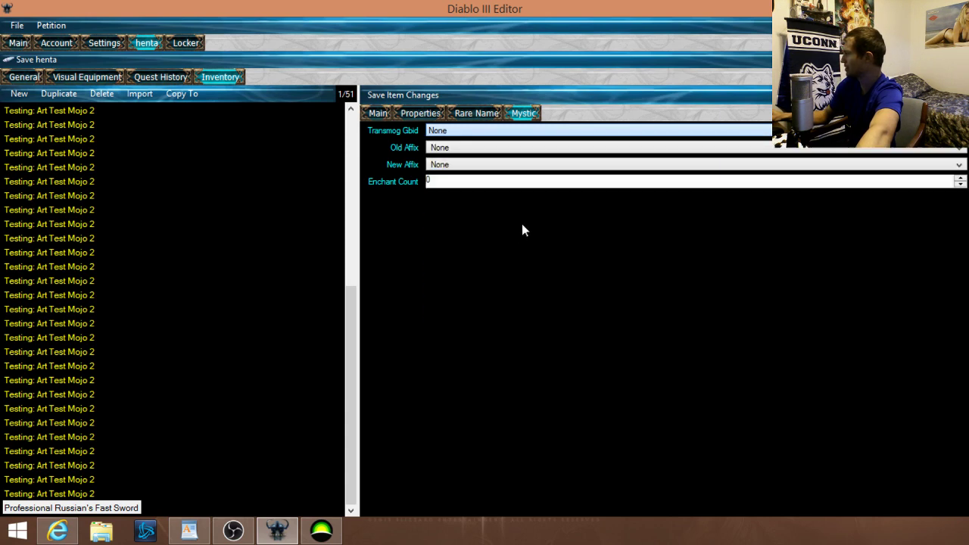
Set the sword's Mystic Old Affix to Sockets (1)
click(436, 149)
scroll(478, 333, down, 15)
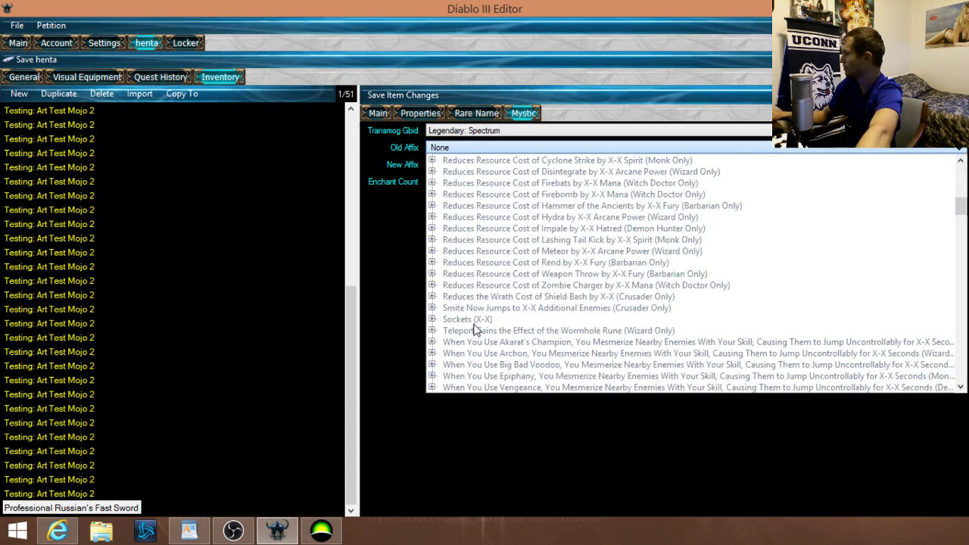
click(431, 319)
click(458, 330)
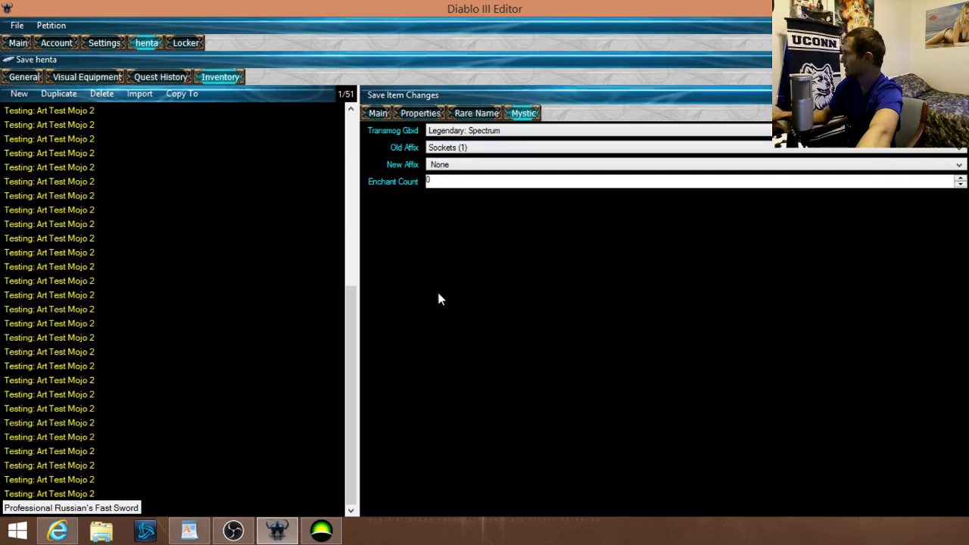
Set the sword's New Affix to Sockets (3) and Enchant Count to 2, and save the item changes
click(442, 165)
scroll(450, 326, down, 13)
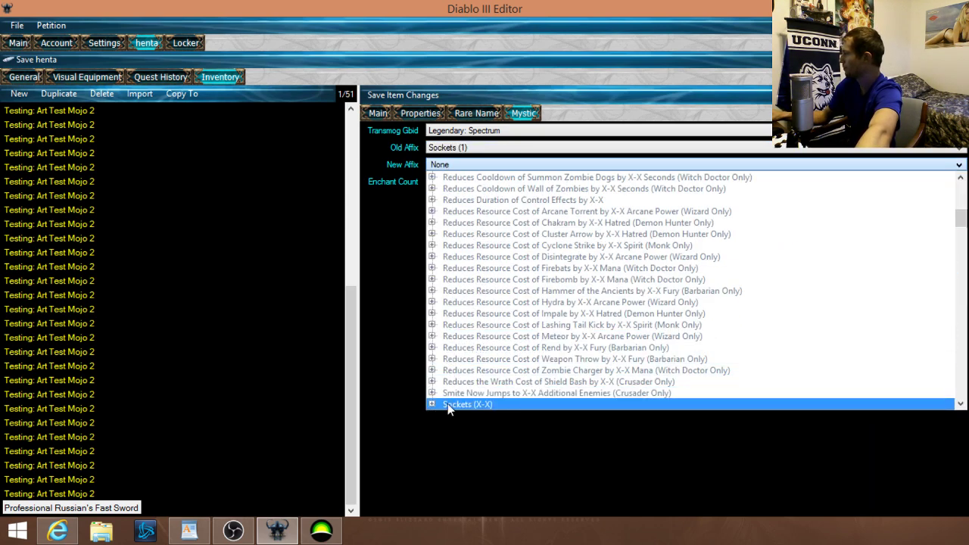
click(431, 404)
scroll(514, 363, down, 6)
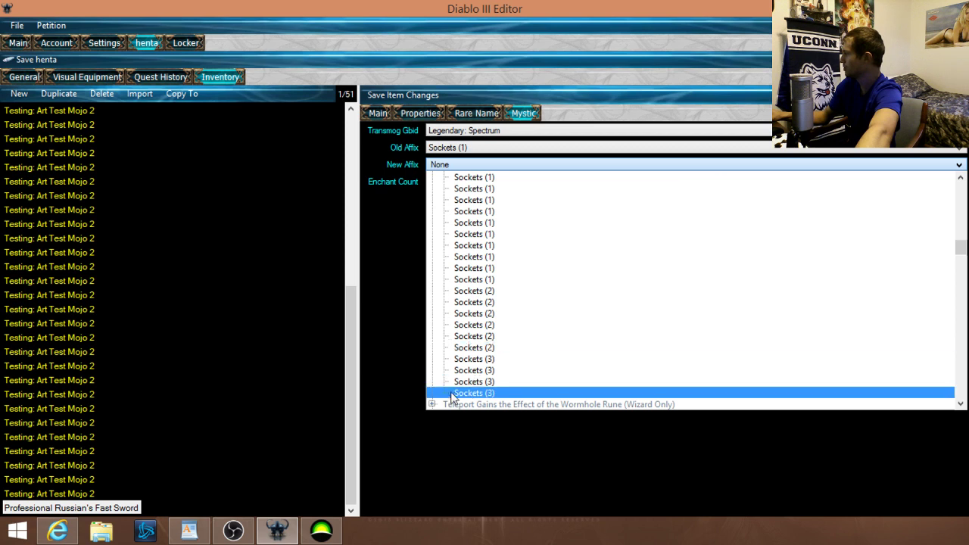
click(471, 393)
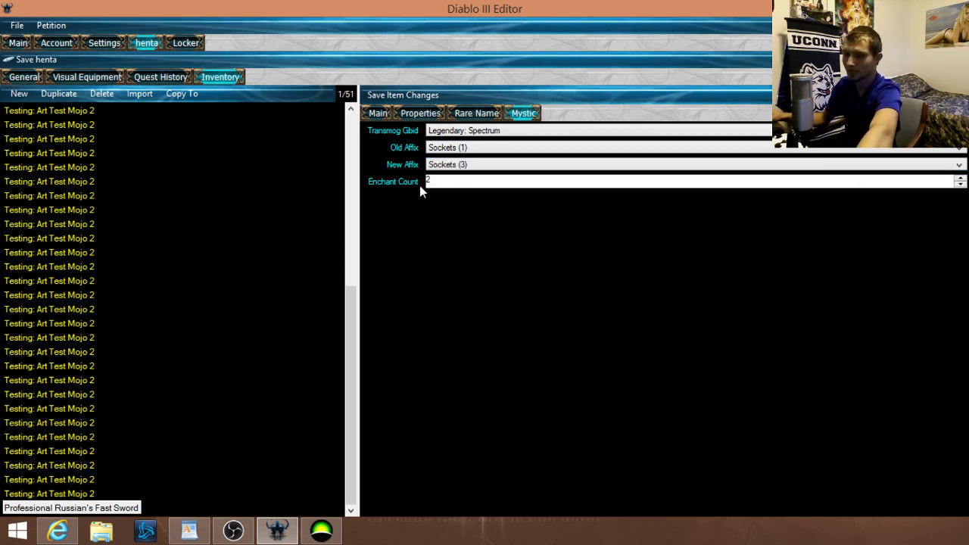
click(387, 94)
Save the henta hero and duplicate the modded sword nine times in its inventory
click(46, 60)
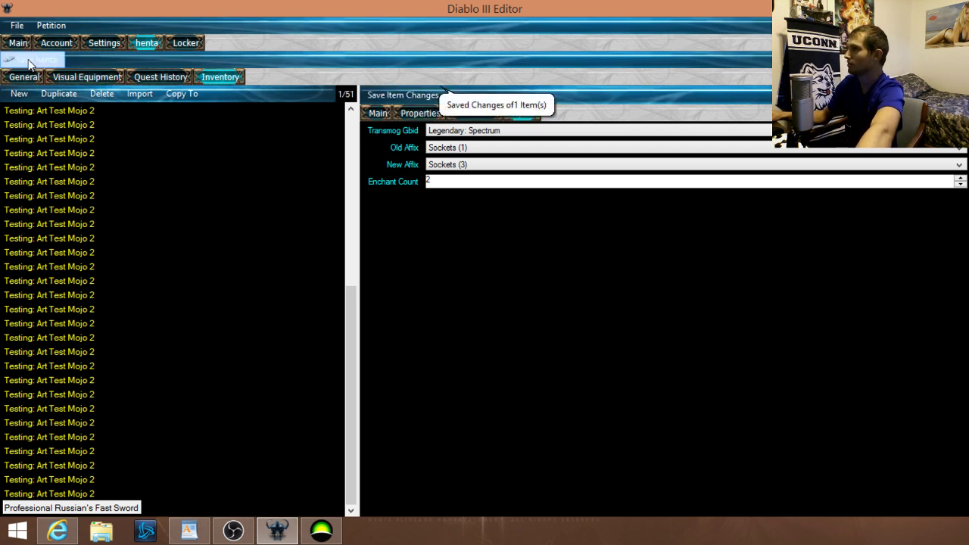
click(60, 94)
click(60, 94)
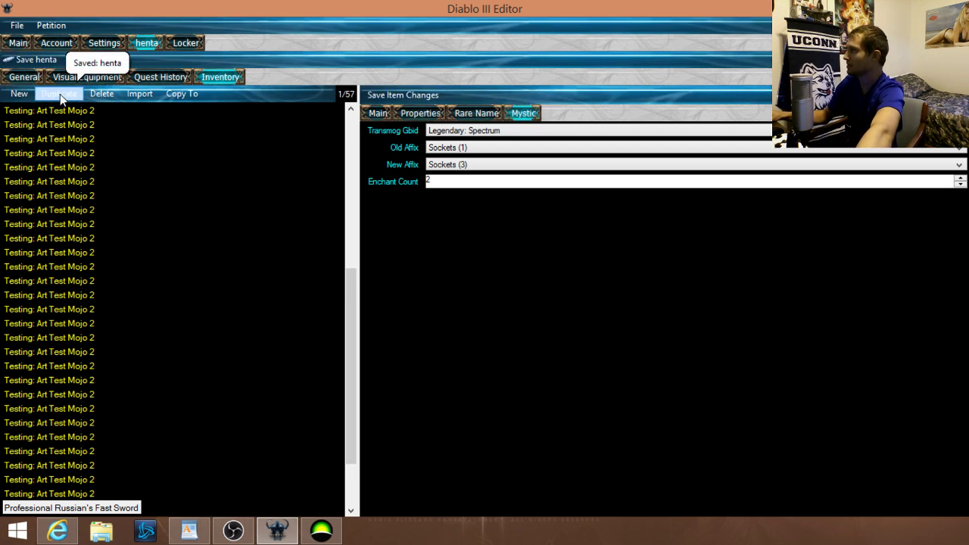
click(60, 93)
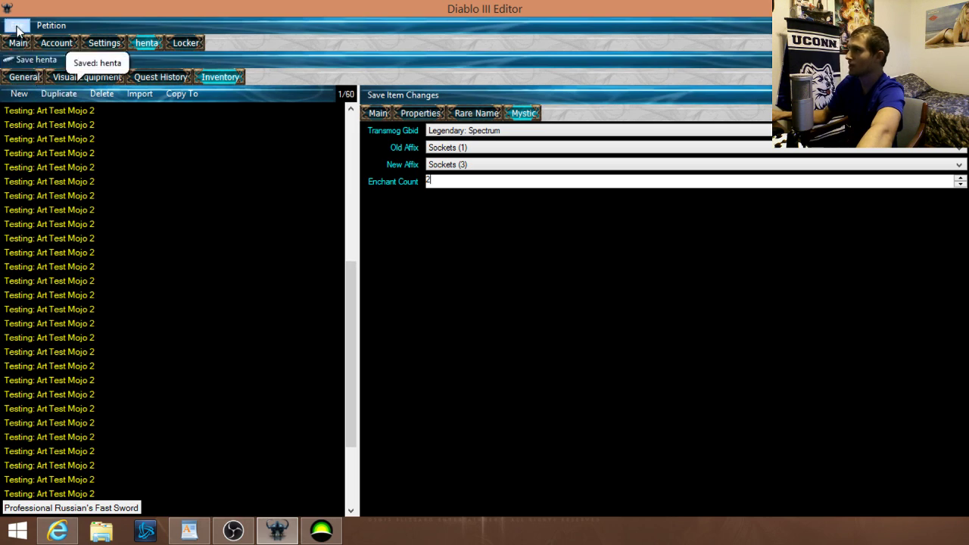
Save the henta hero with its duplicated swords and save the whole game save
click(16, 25)
click(46, 79)
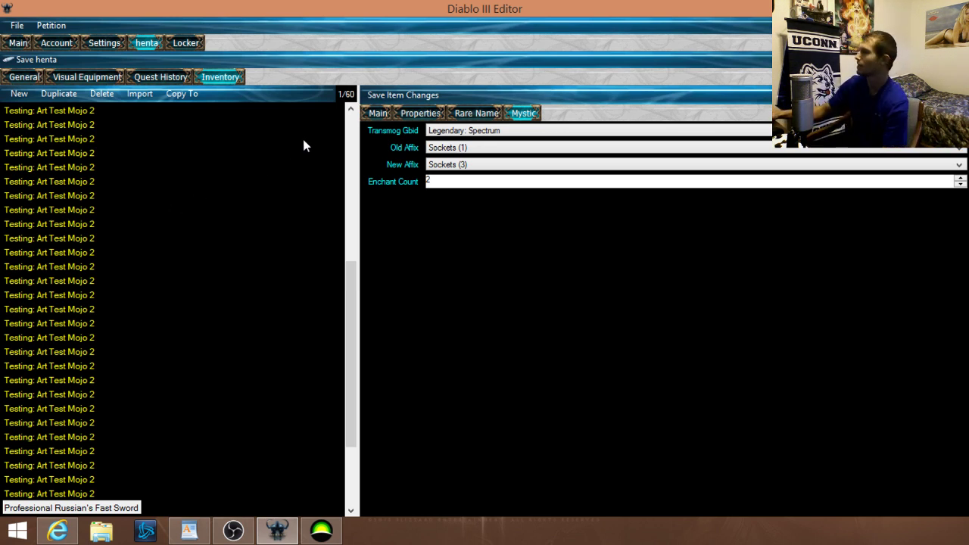
click(38, 59)
click(17, 25)
click(46, 80)
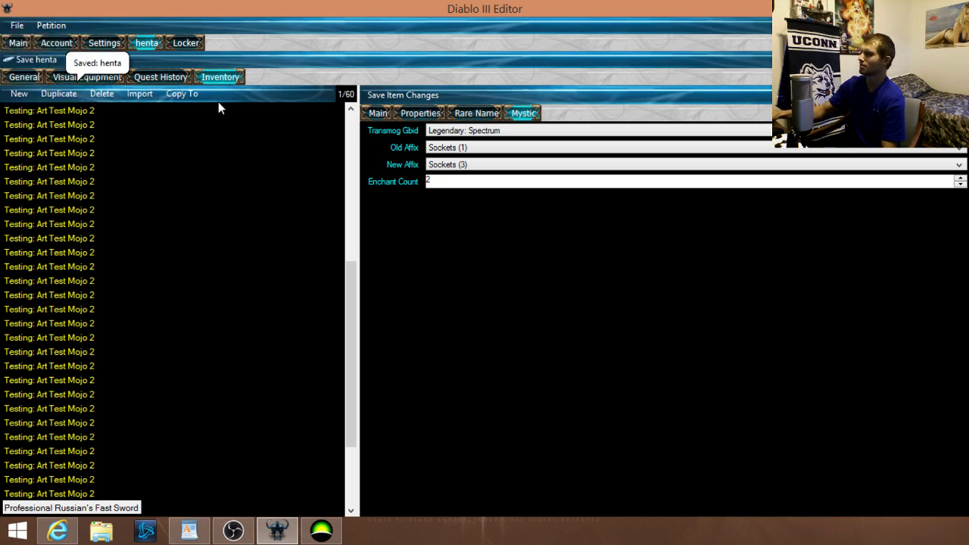
Switch to Horizon and replace 953896268e0a122f.dat in the package's heroes folder with the edited file from xbox save's heroes folder
key(super+d)
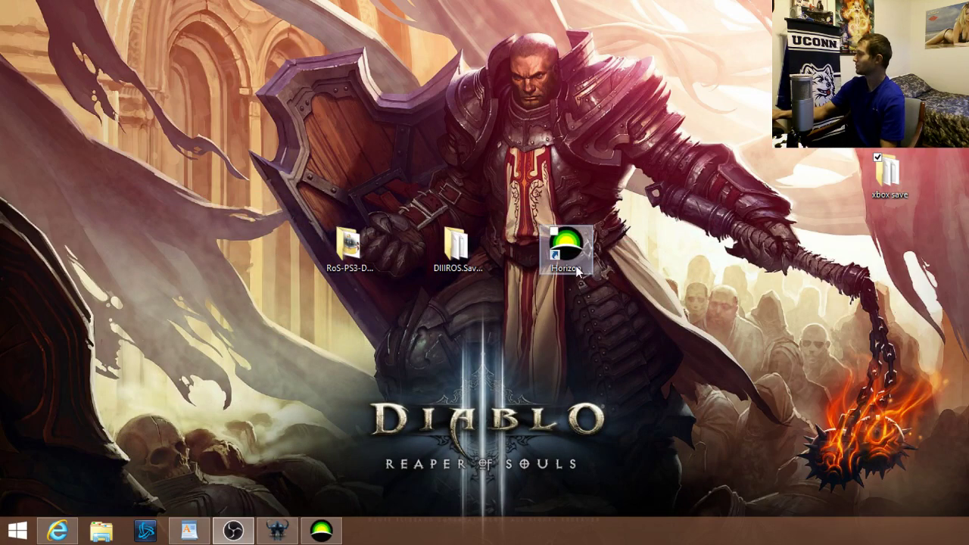
click(325, 532)
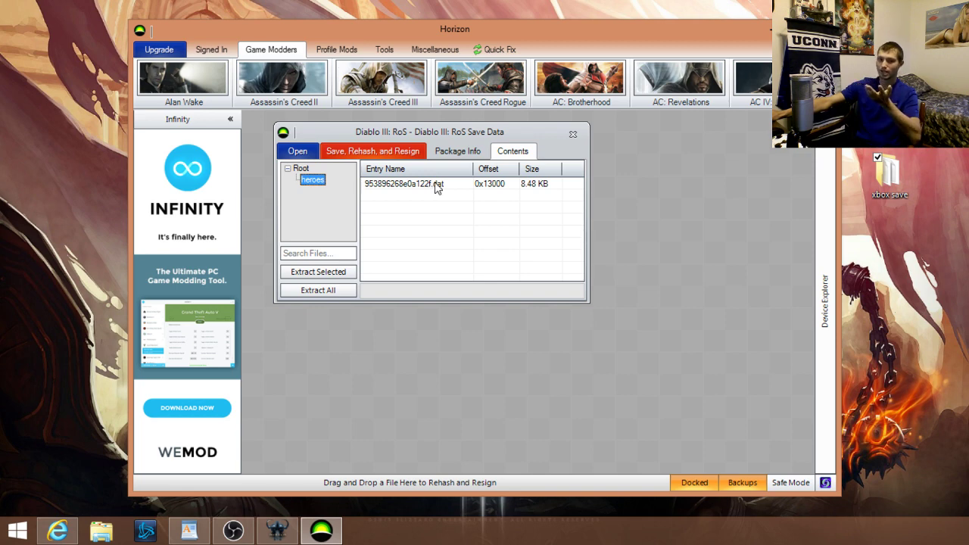
click(436, 186)
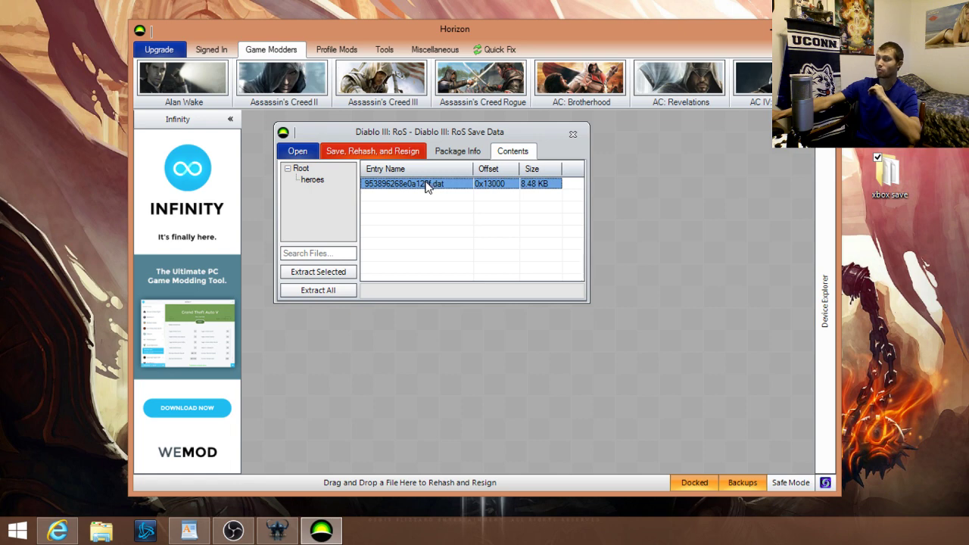
right_click(426, 184)
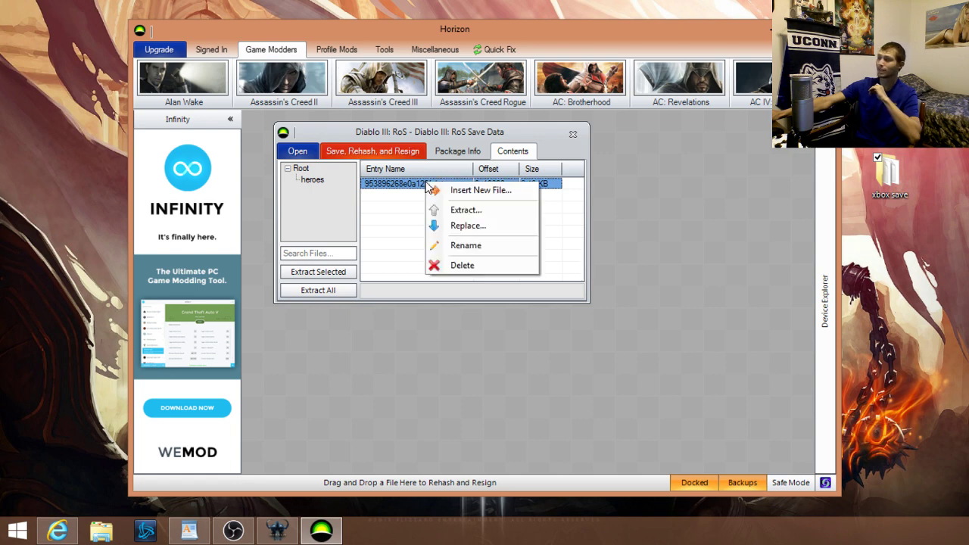
click(455, 227)
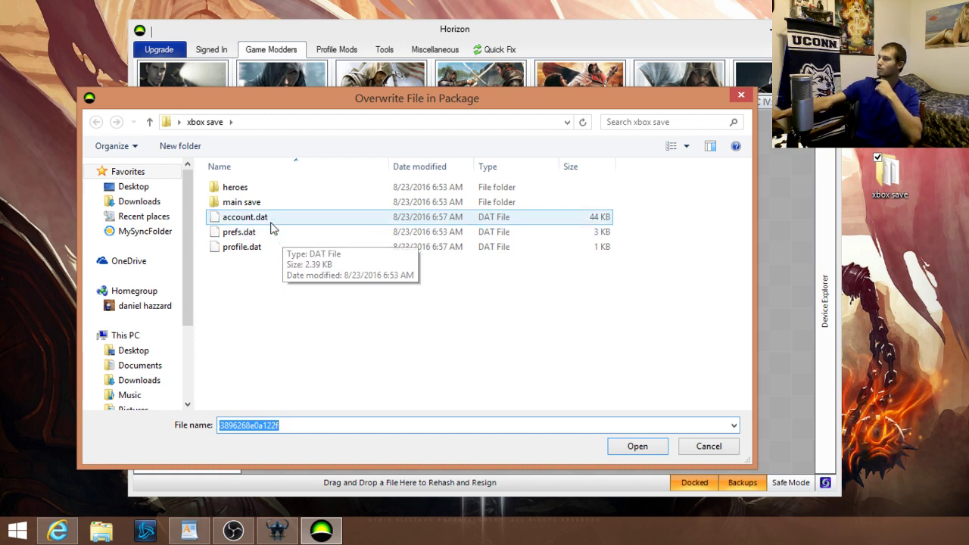
double_click(244, 190)
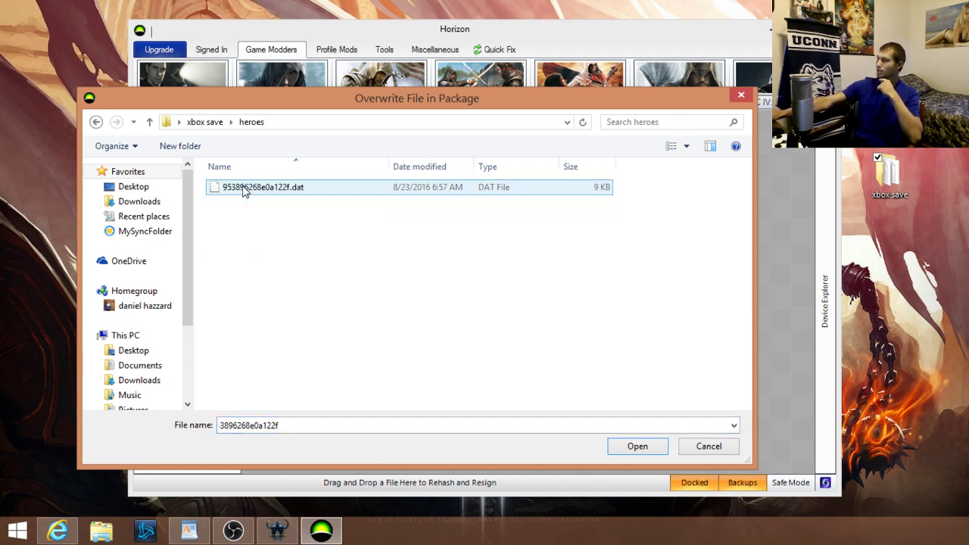
click(289, 193)
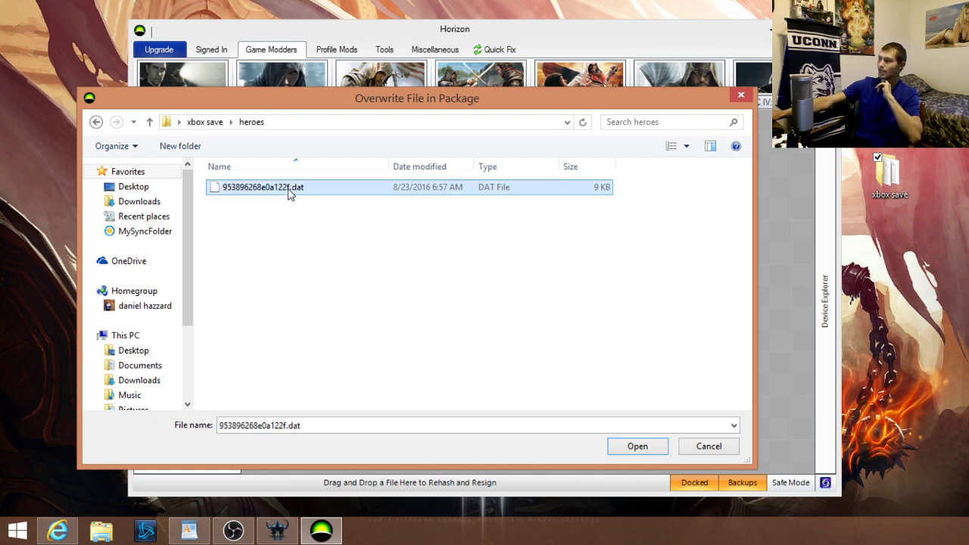
click(640, 448)
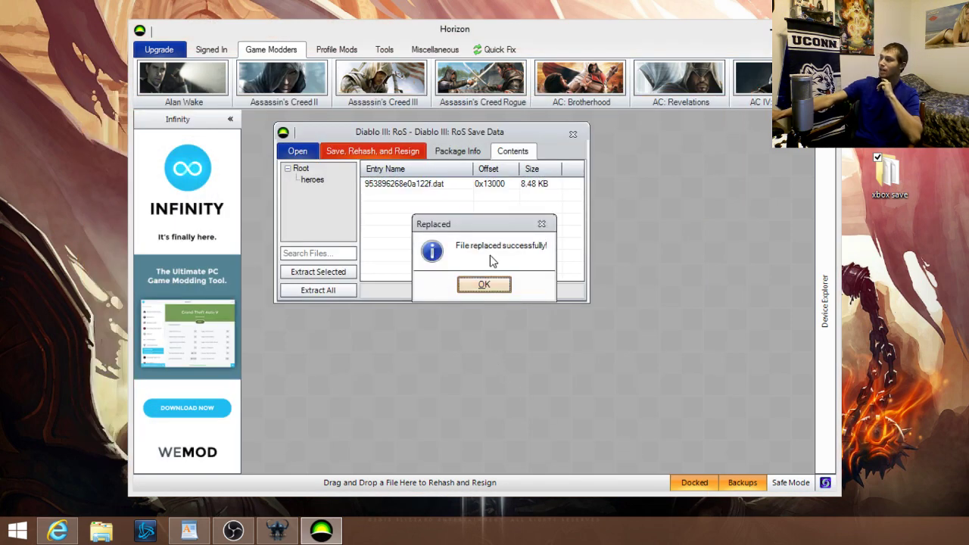
drag(492, 227, 466, 240)
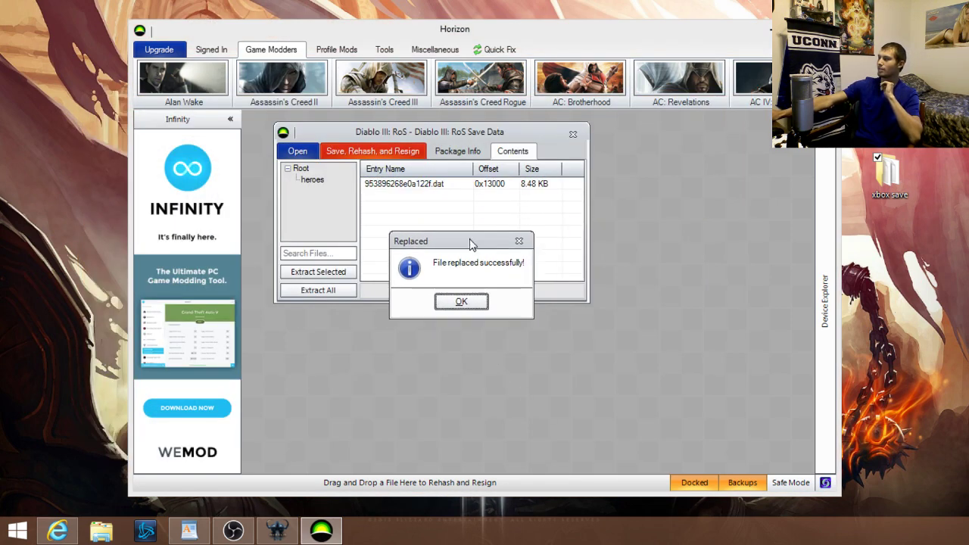
click(463, 301)
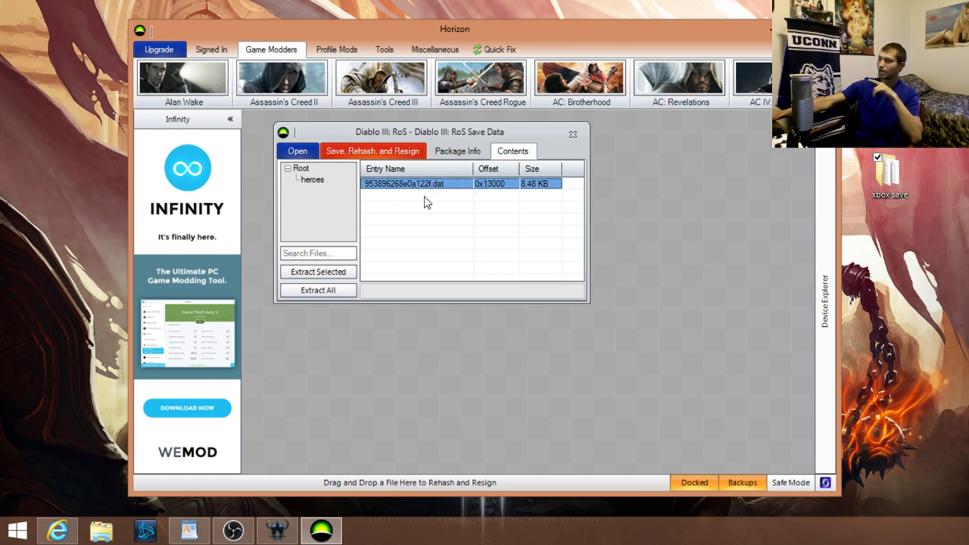
Replace account.dat in the package's Root folder with the edited account.dat from the xbox save folder
click(302, 169)
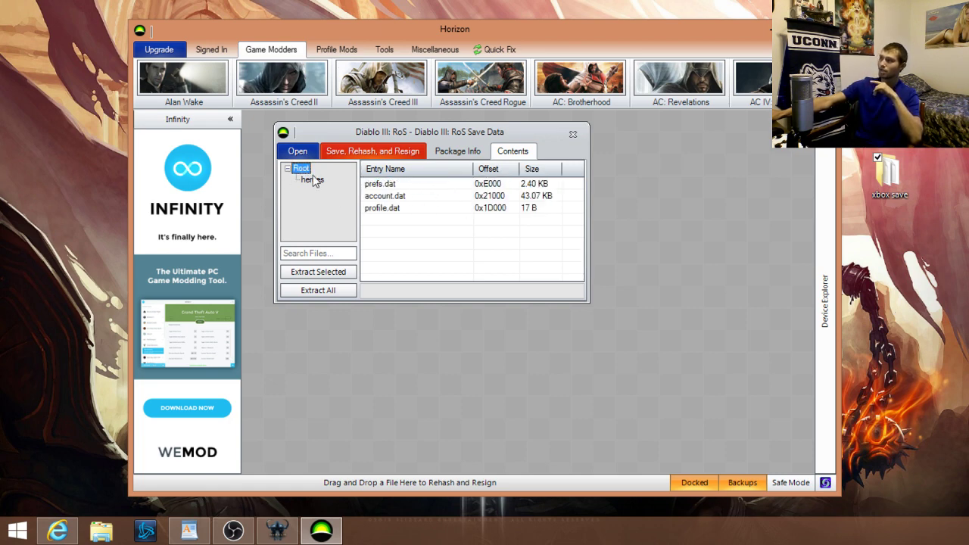
click(396, 198)
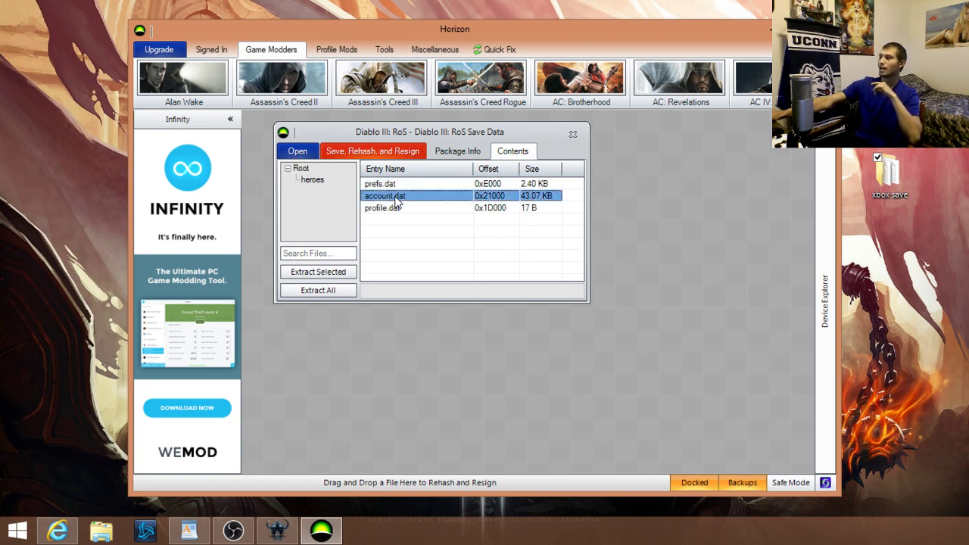
right_click(395, 198)
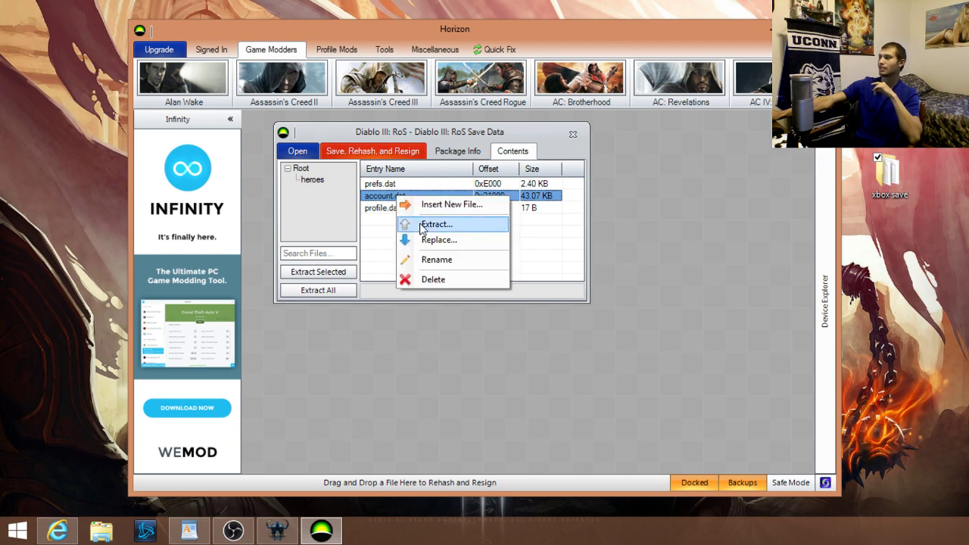
click(437, 240)
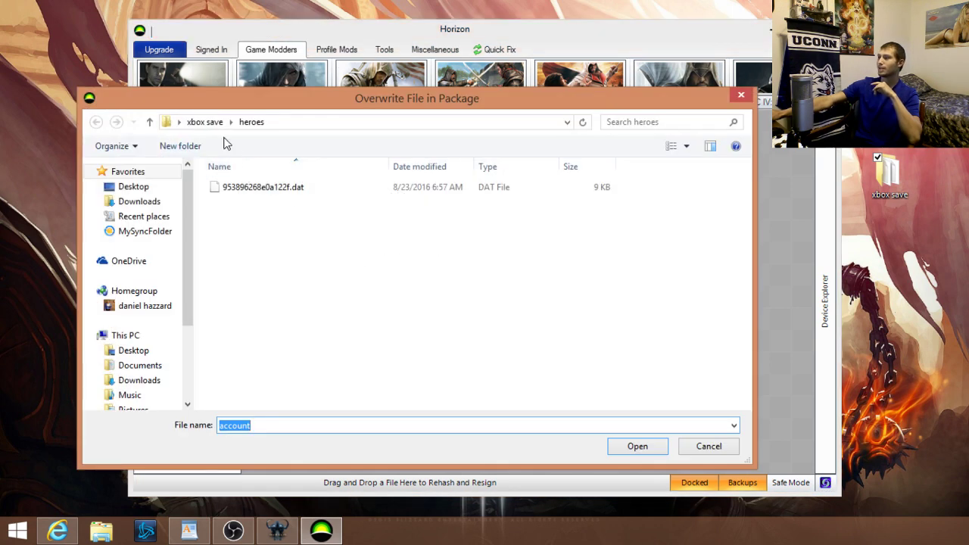
click(210, 123)
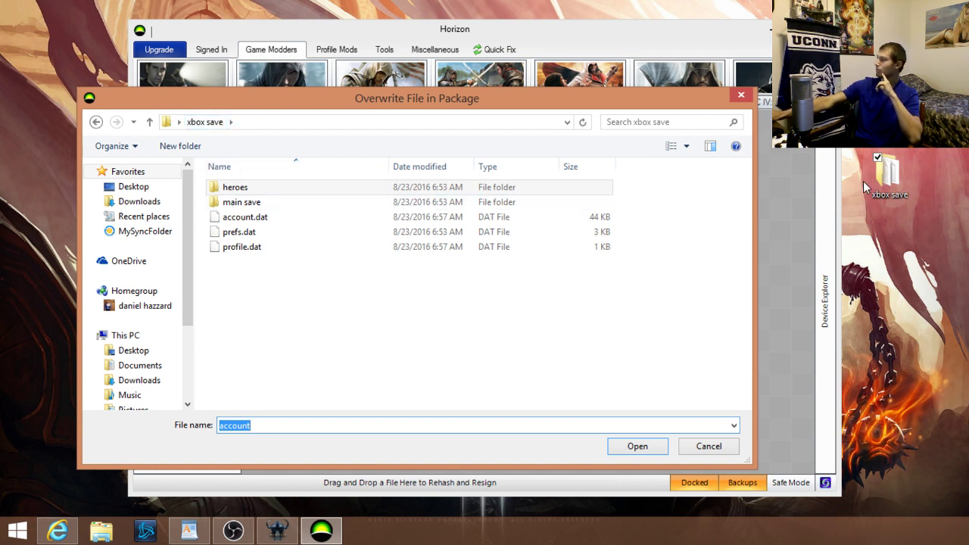
click(247, 220)
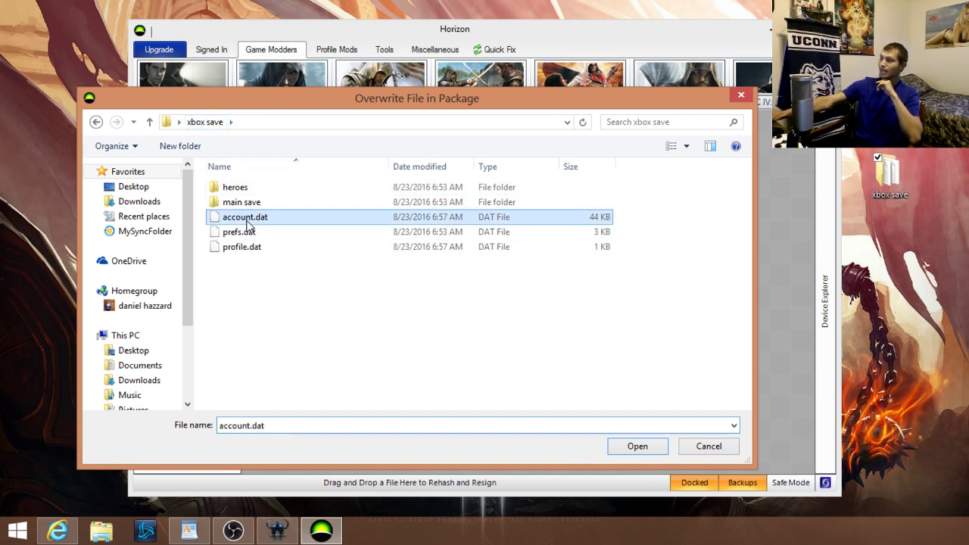
click(636, 447)
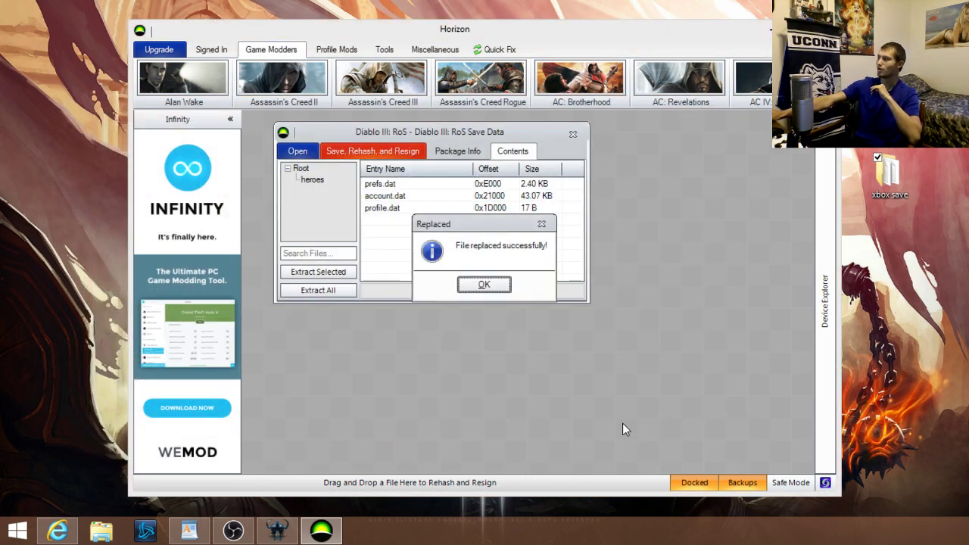
click(504, 286)
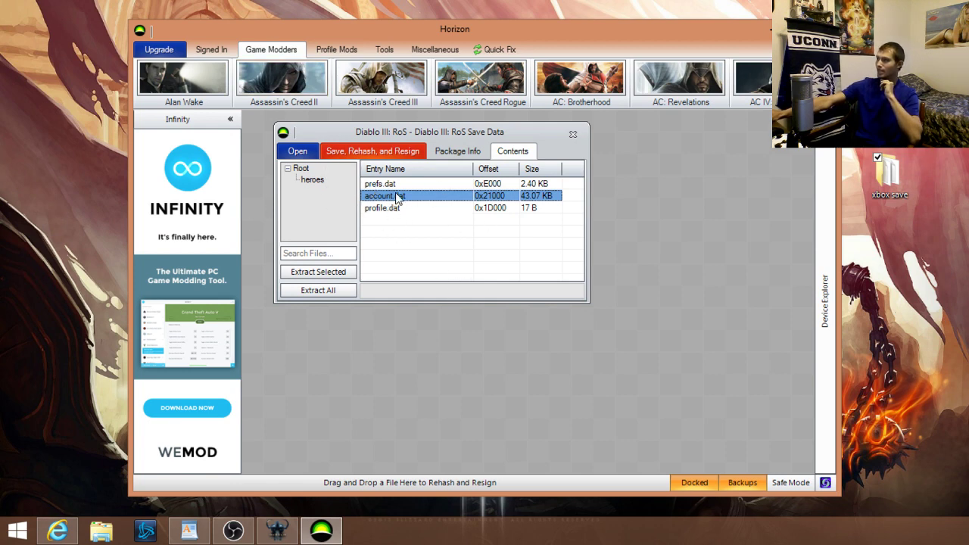
Save, rehash and resign the Diablo III: RoS package to the device, and close the package and Horizon
click(361, 156)
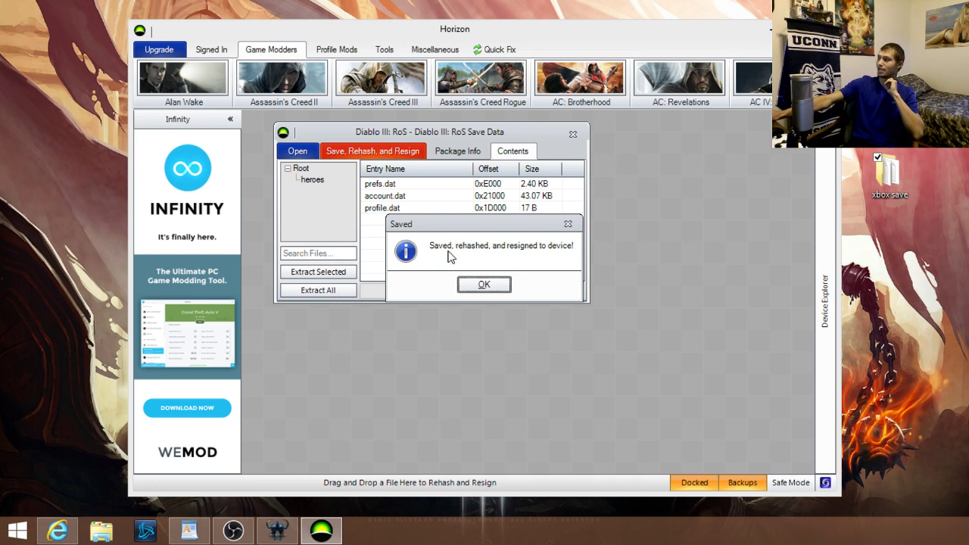
click(498, 289)
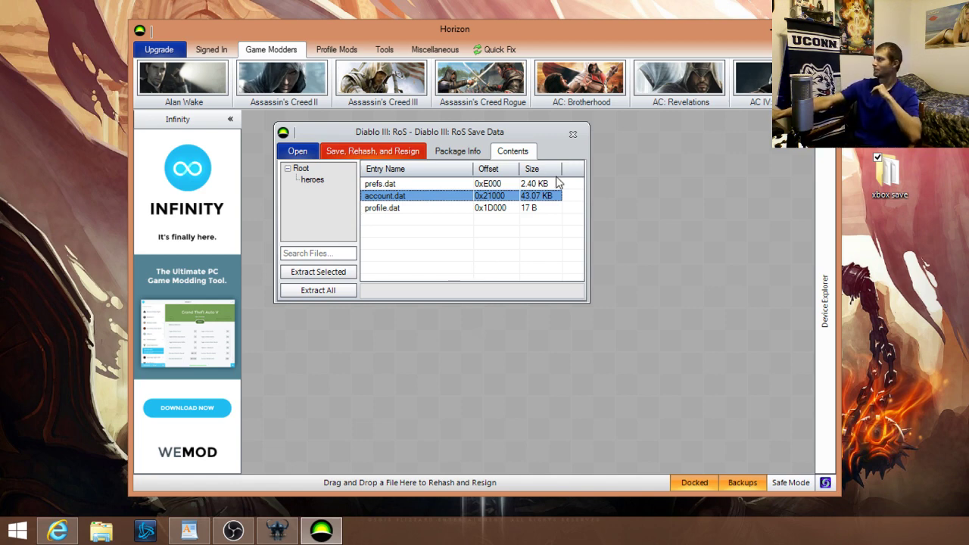
click(573, 134)
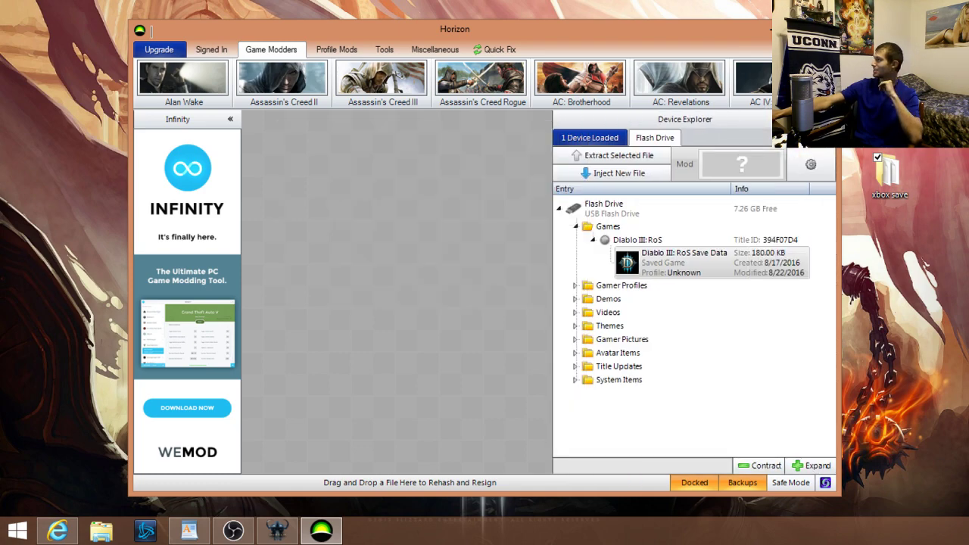
key(alt+F4)
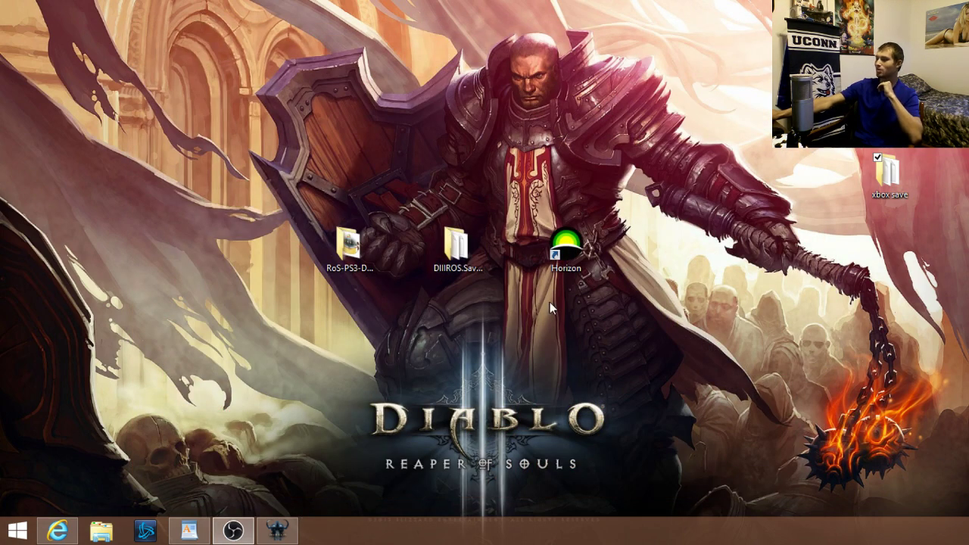